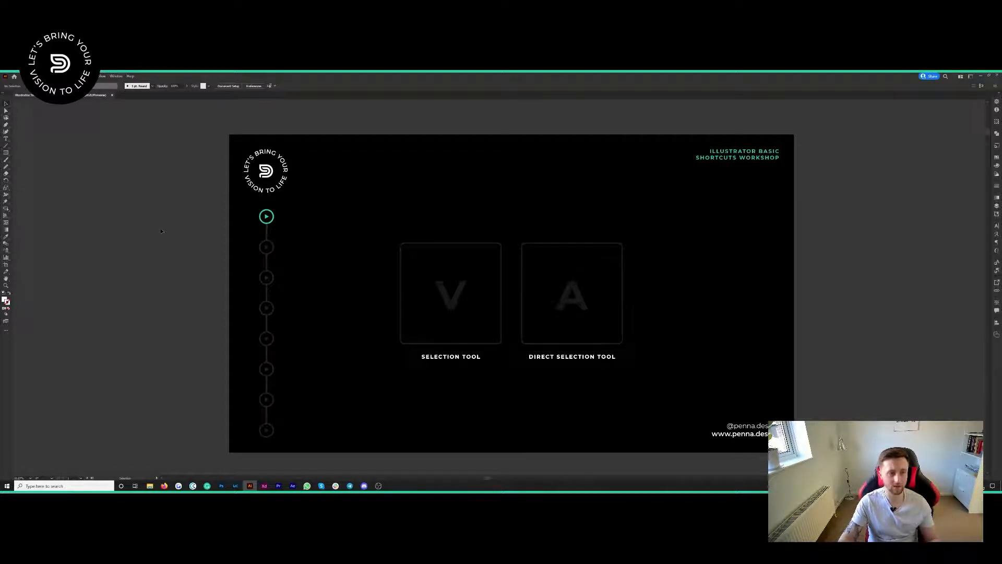
# Switch twice from the Selection tool to the Direct Selection tool and back.
pyautogui.press('a')
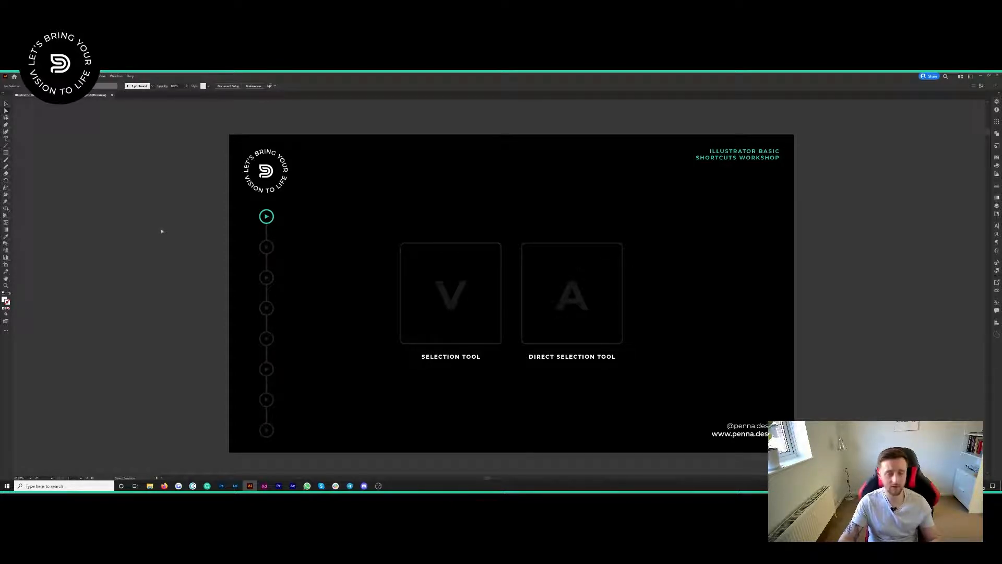
pyautogui.press('v')
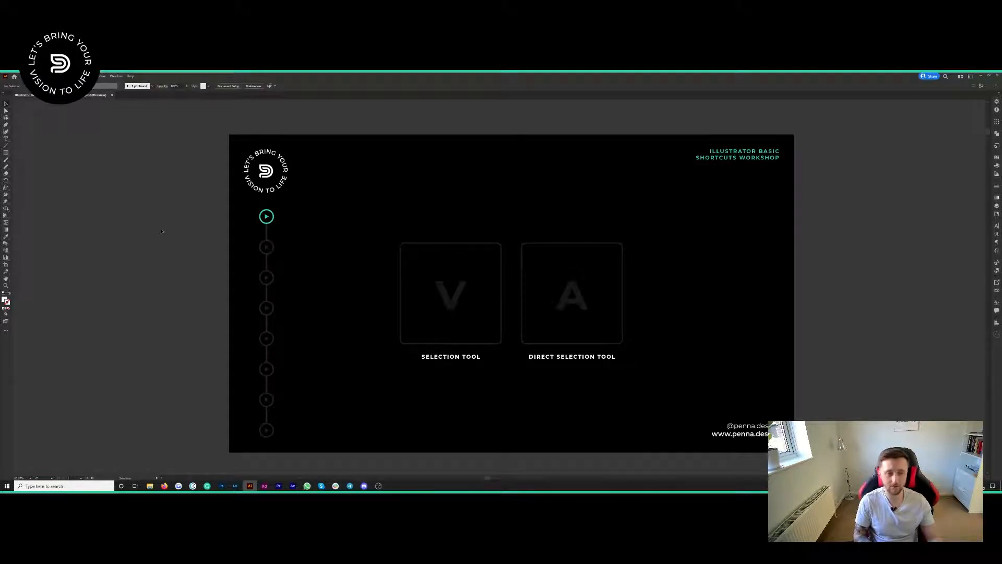
pyautogui.press('a')
pyautogui.press('v')
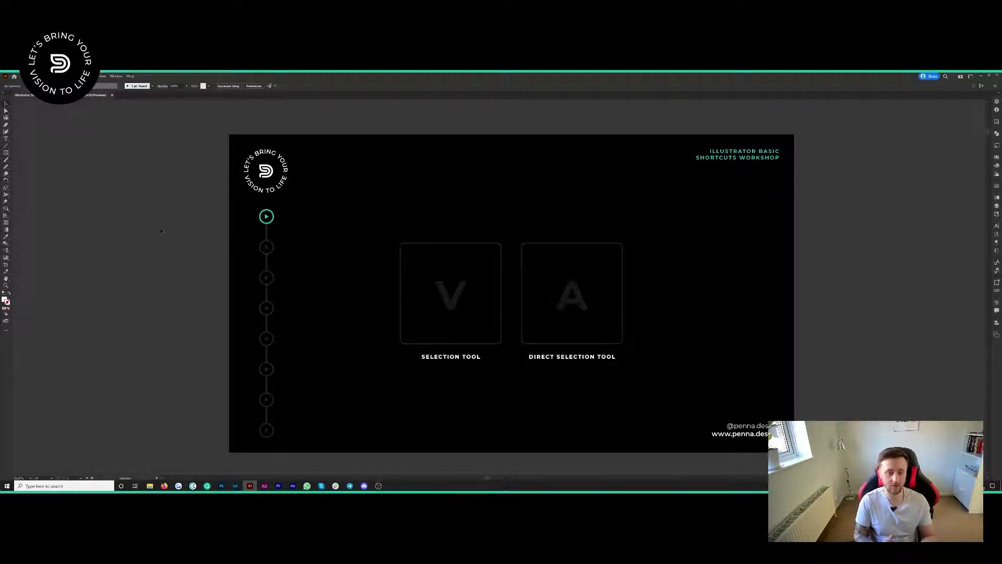
# Draw a white square over the V key box with the Rectangle tool, and move and stretch it with the Selection tool.
pyautogui.press('m')
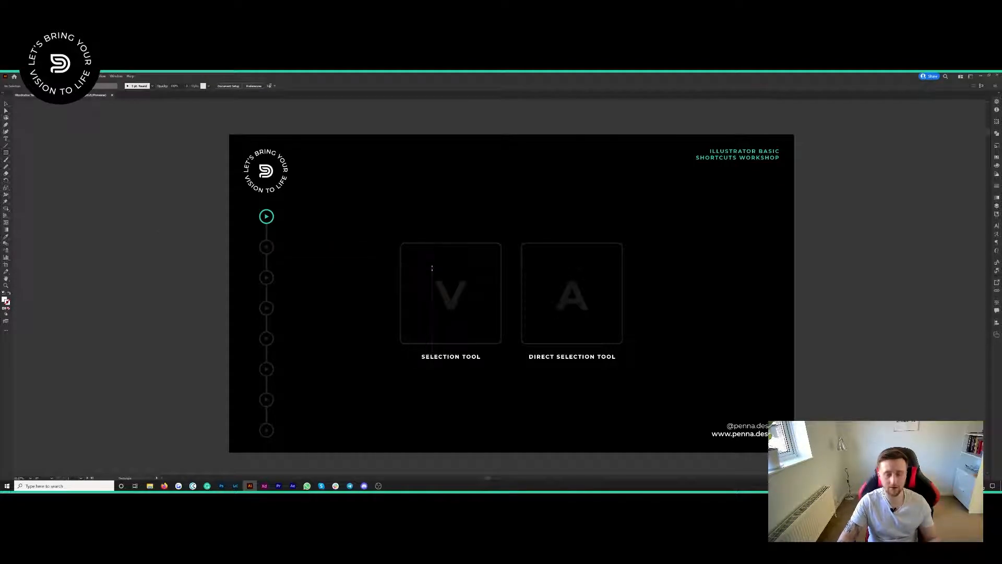
pyautogui.moveTo(408, 249); pyautogui.dragTo(491, 333)
pyautogui.press('v')
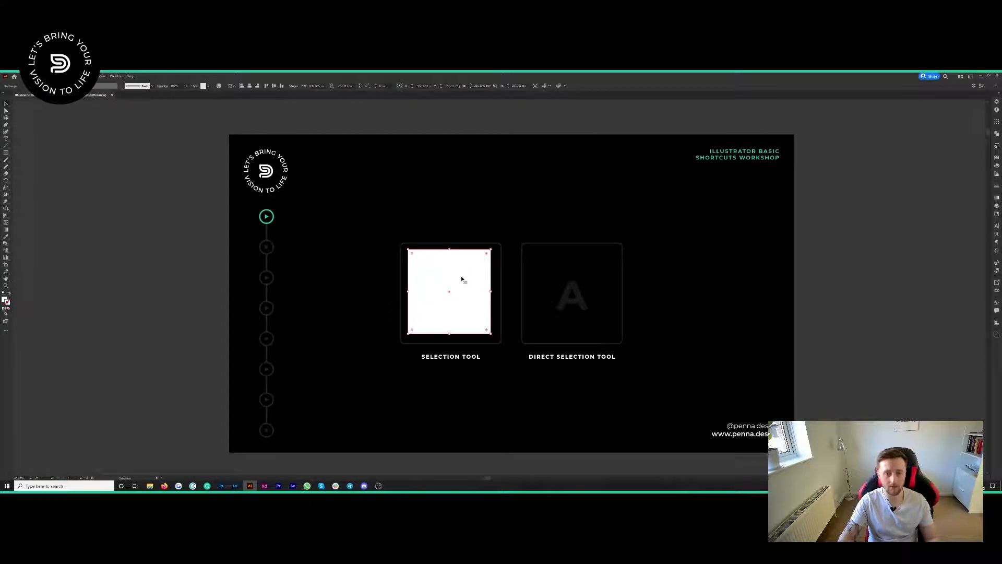
pyautogui.moveTo(461, 277); pyautogui.dragTo(465, 193)
pyautogui.moveTo(510, 246); pyautogui.dragTo(458, 244)
pyautogui.moveTo(488, 206); pyautogui.dragTo(478, 252)
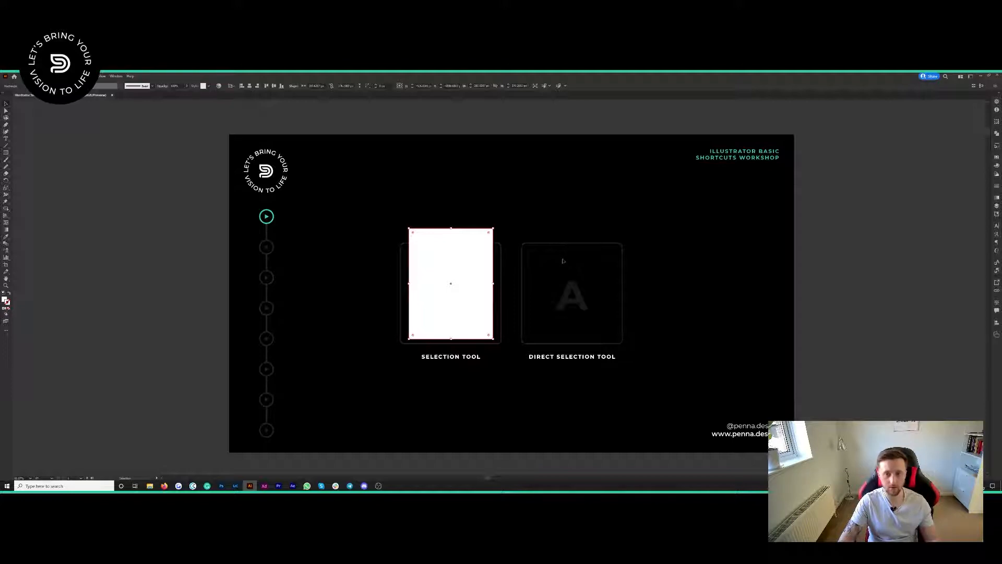
# Try pulling the white rectangle's upper-left corner inward with the Direct Selection tool, and undo the corner edits.
pyautogui.press('a')
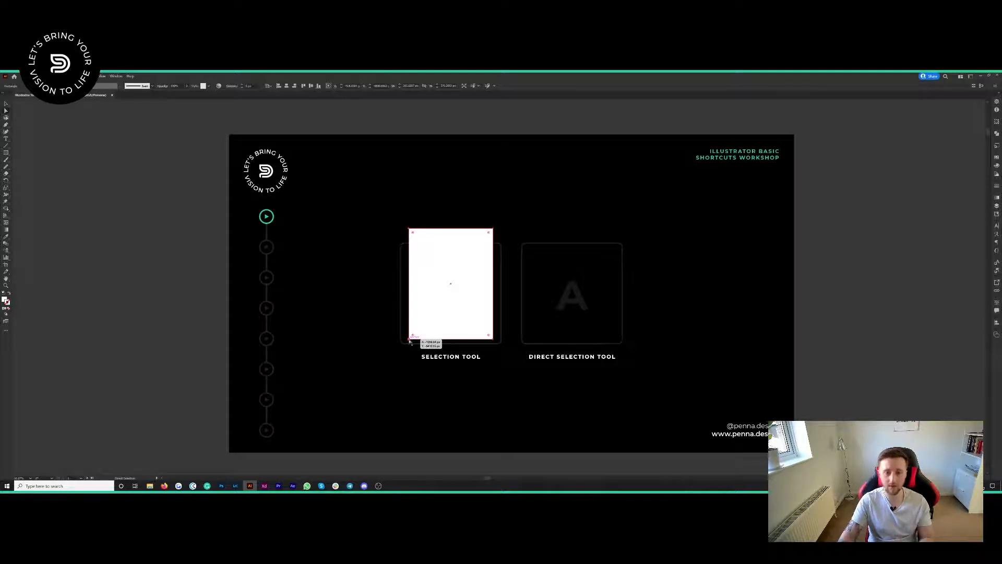
pyautogui.click(490, 336)
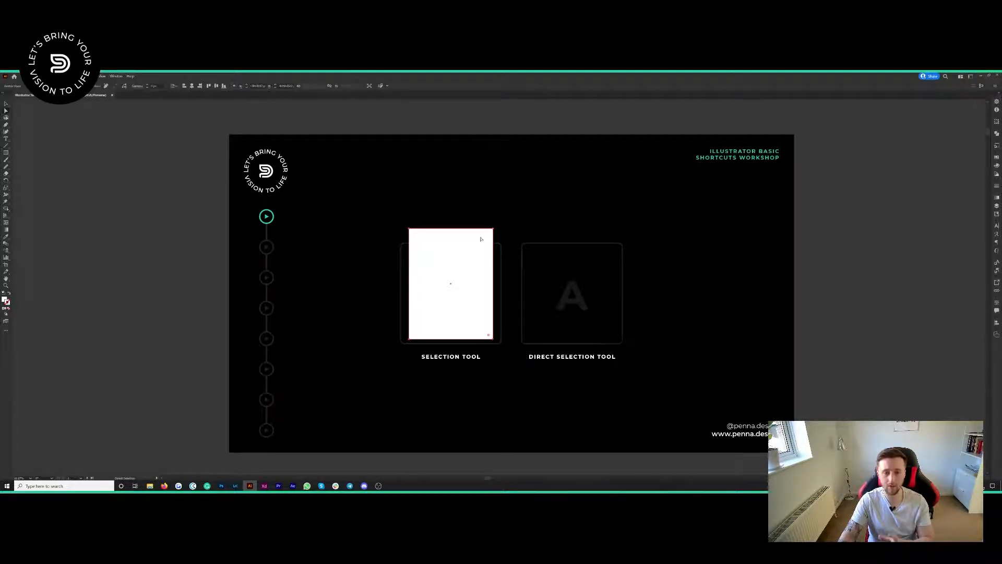
pyautogui.click(410, 230)
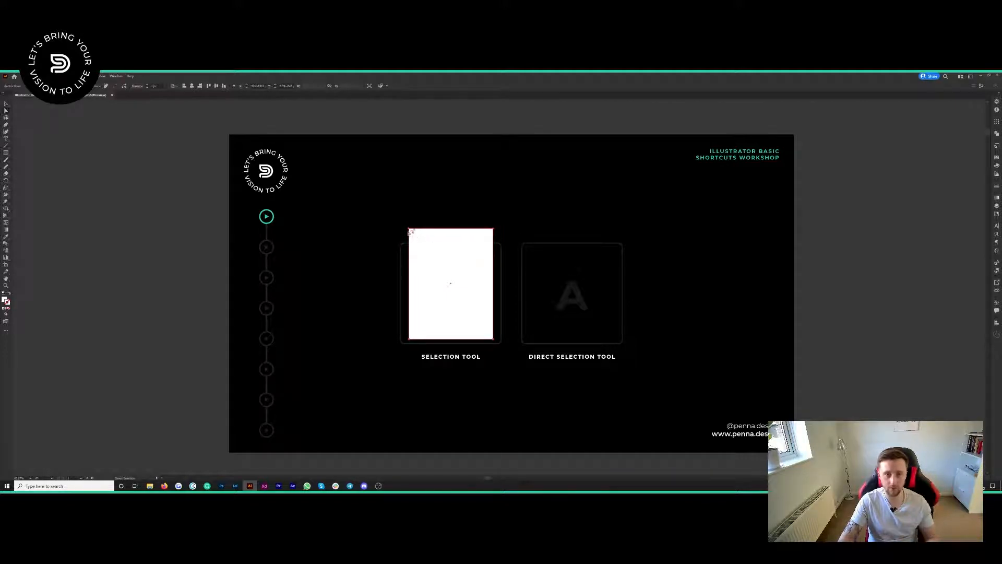
pyautogui.moveTo(412, 231); pyautogui.dragTo(421, 256)
pyautogui.hotkey('ctrl', 'z')
pyautogui.hotkey('ctrl', 'z')
pyautogui.hotkey('ctrl', 'z')
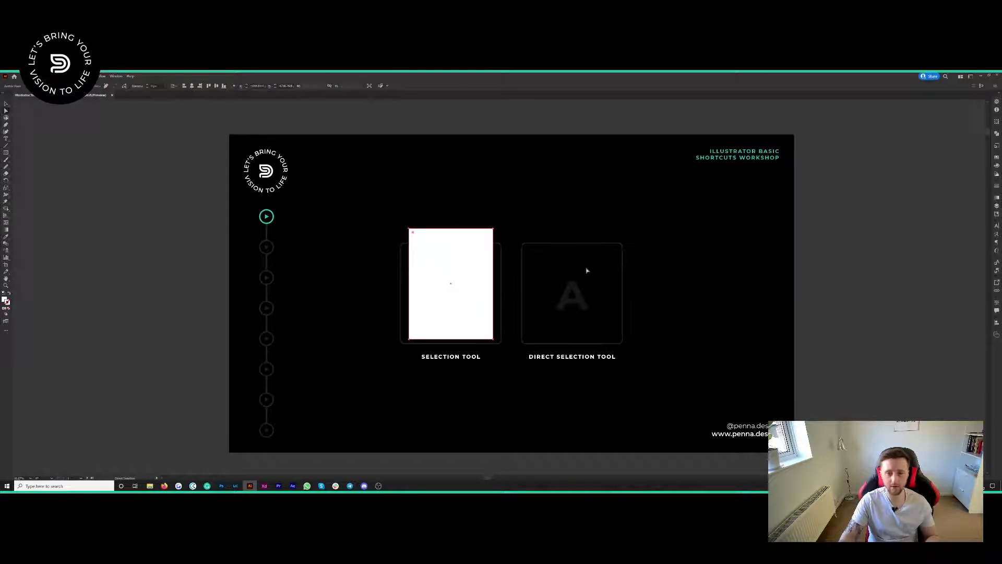
# Move the white rectangle between the V and A key boxes with the Selection tool, and delete it.
pyautogui.press('v')
pyautogui.moveTo(485, 241); pyautogui.dragTo(550, 218)
pyautogui.moveTo(557, 259); pyautogui.dragTo(548, 241)
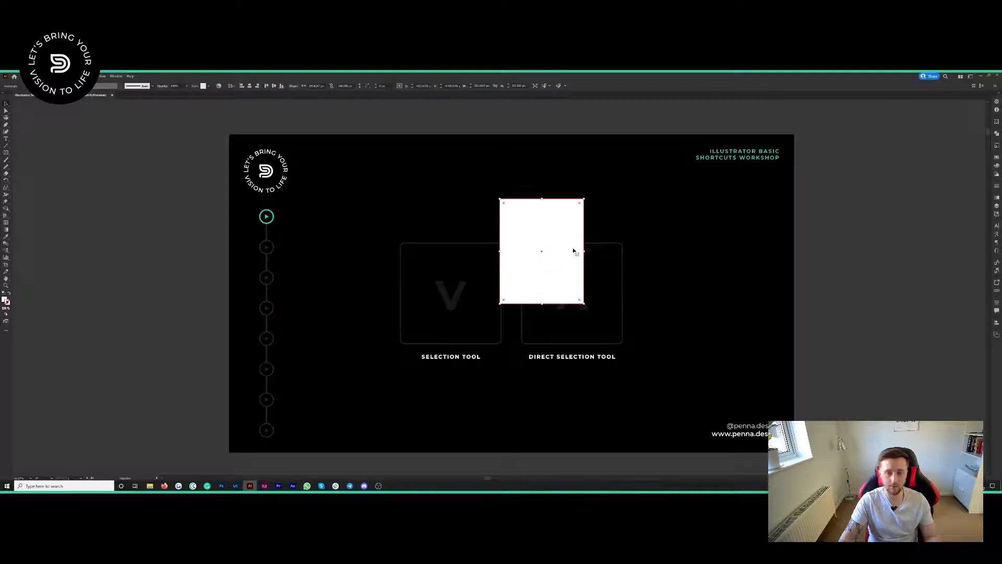
pyautogui.press('Delete')
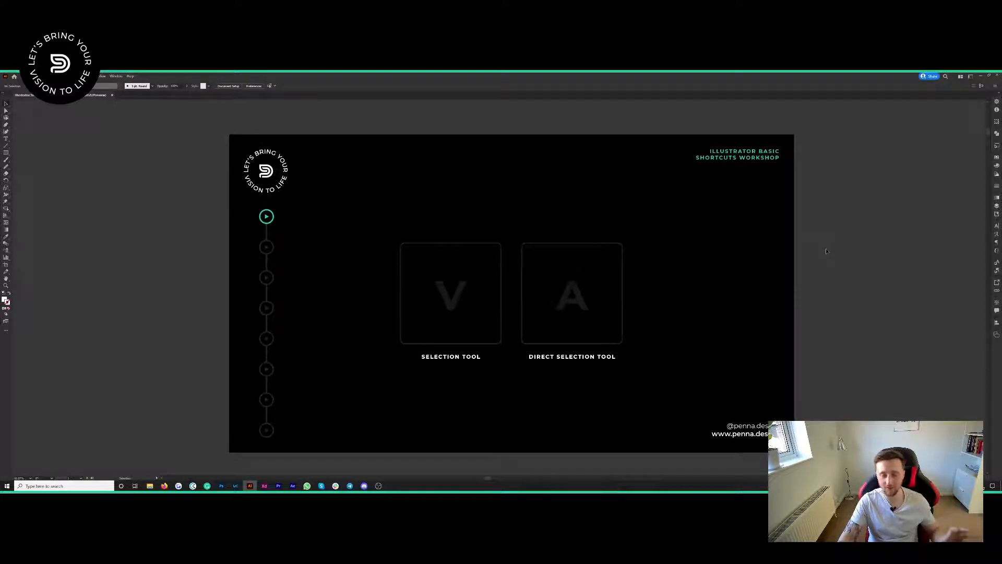
# On the Text, Pen and Brush Tool artboard, place a LOREM IPSUM text line above the T key box and make its fill white.
pyautogui.scroll(-10, 848, 248)
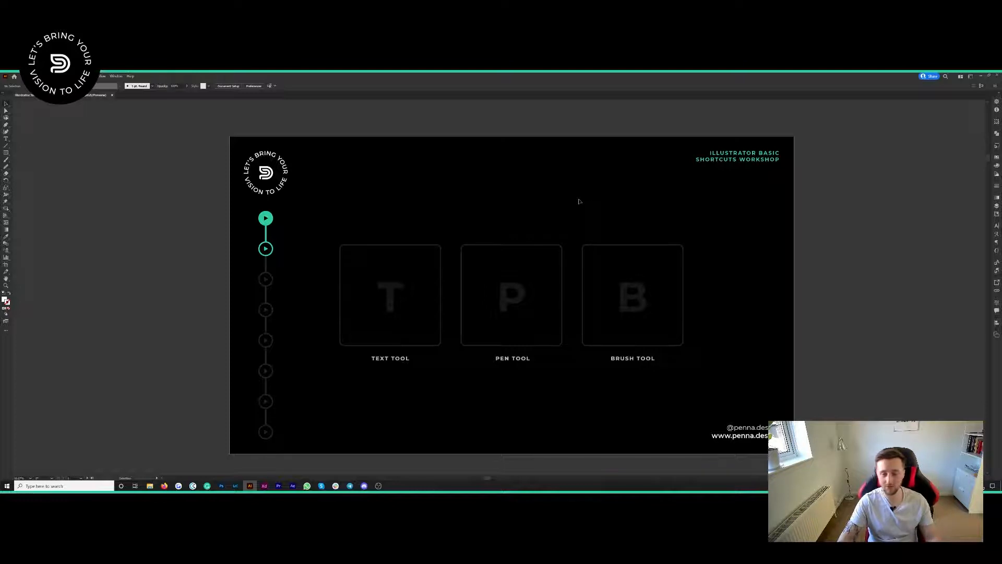
pyautogui.press('t')
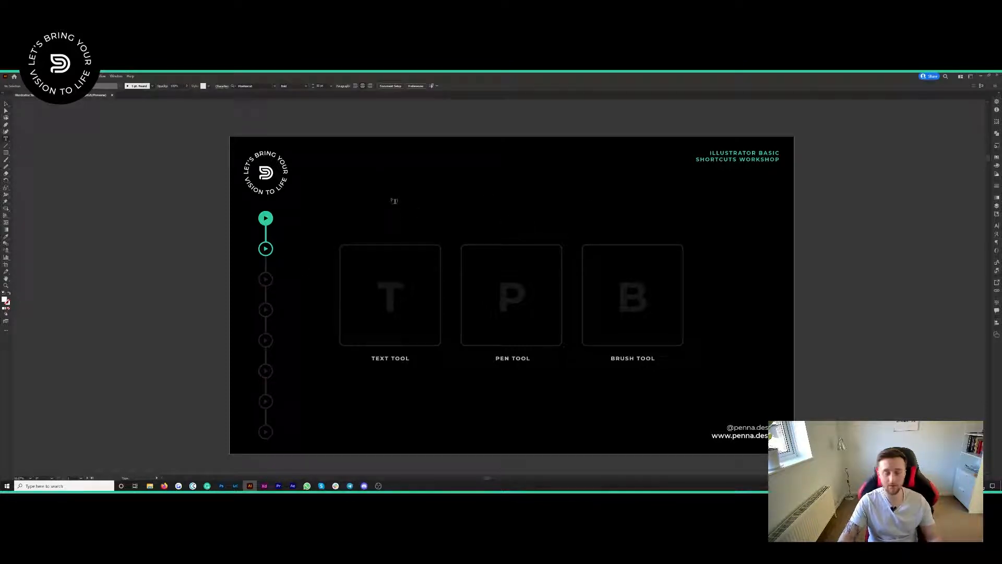
pyautogui.click(361, 199)
pyautogui.press('Escape')
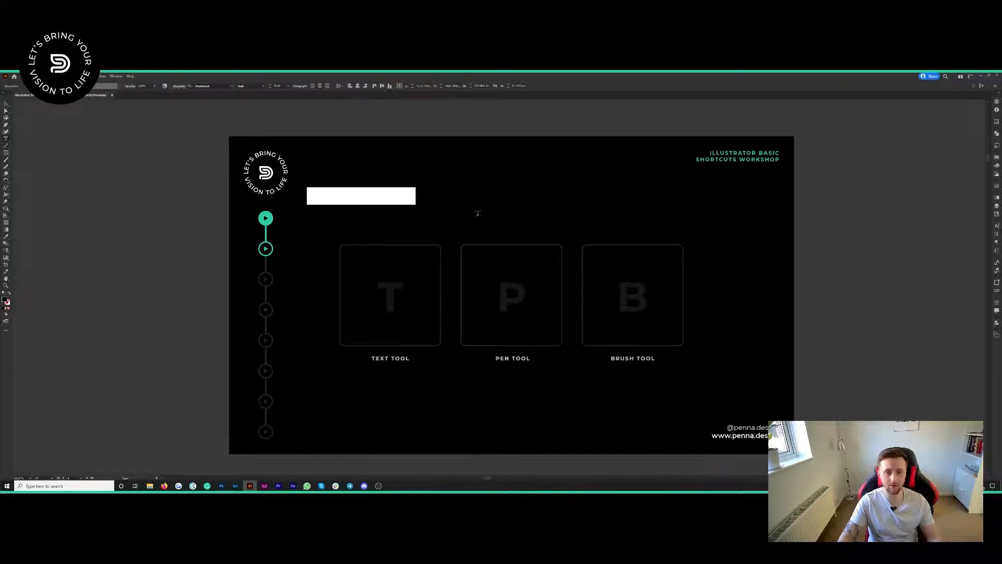
pyautogui.doubleClick(6, 301)
pyautogui.click(560, 222)
pyautogui.click(683, 211)
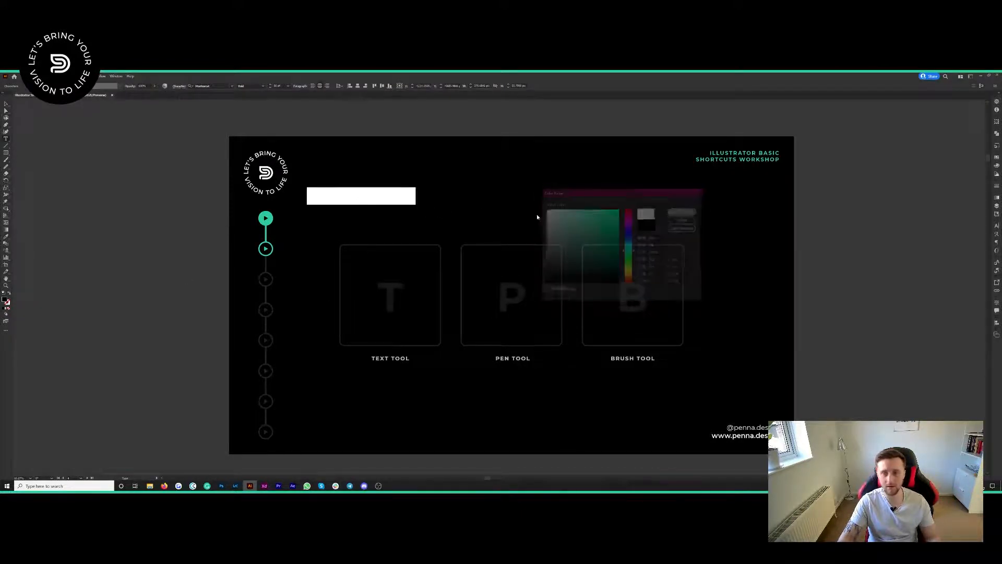
pyautogui.click(455, 210)
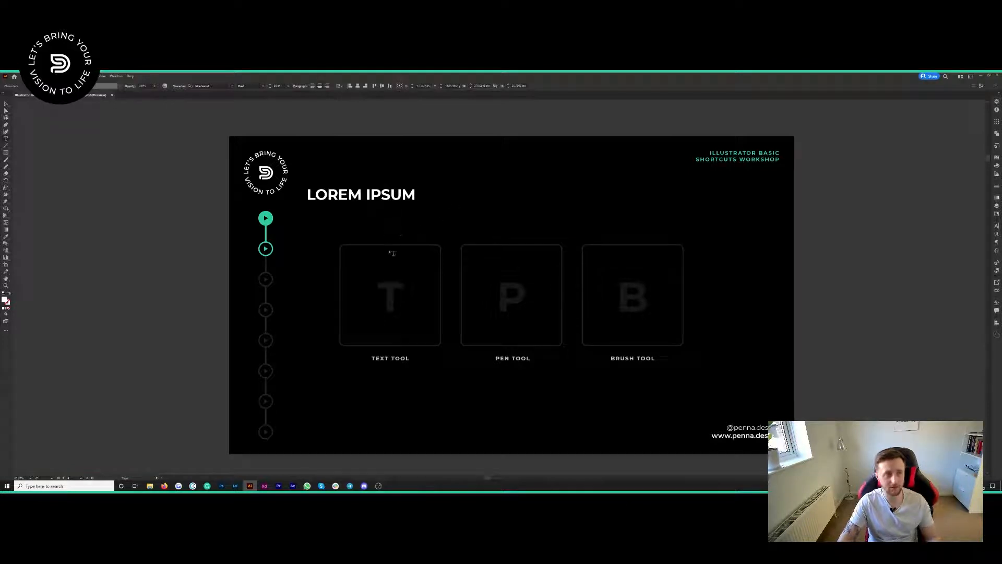
# Draw a text area of placeholder text over the T key box and set the text's fill to white.
pyautogui.moveTo(319, 237); pyautogui.dragTo(431, 344)
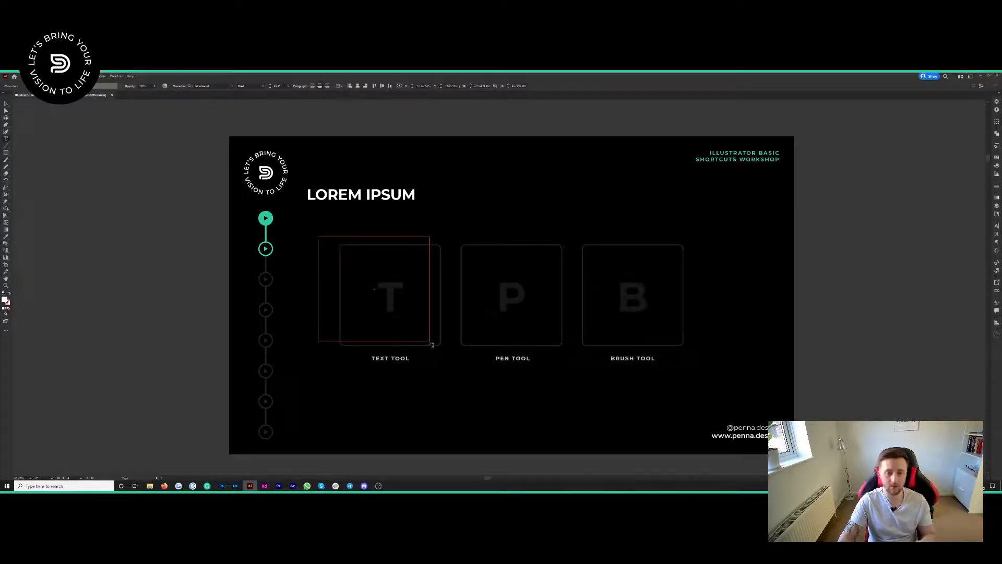
pyautogui.moveTo(433, 345); pyautogui.dragTo(429, 342)
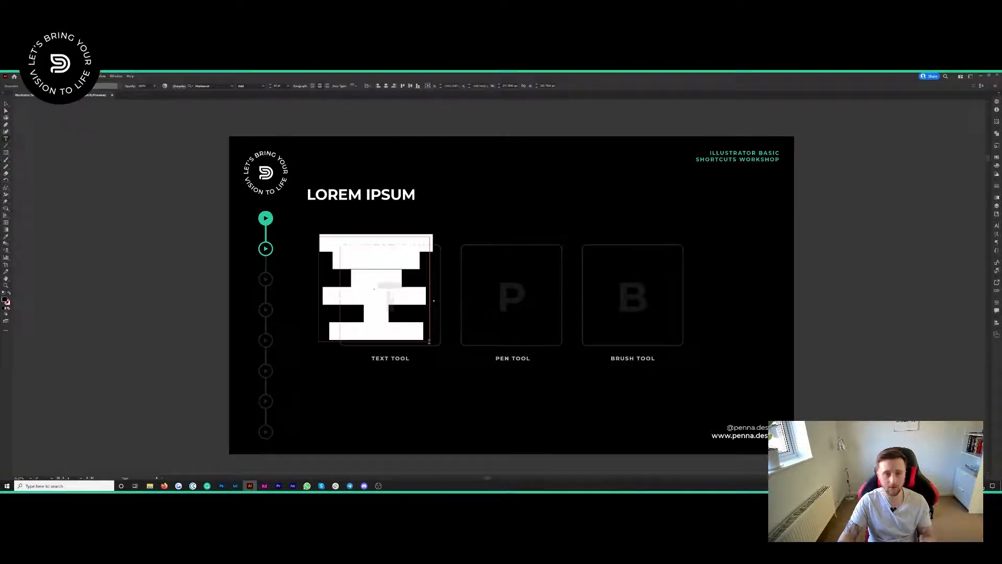
pyautogui.doubleClick(4, 299)
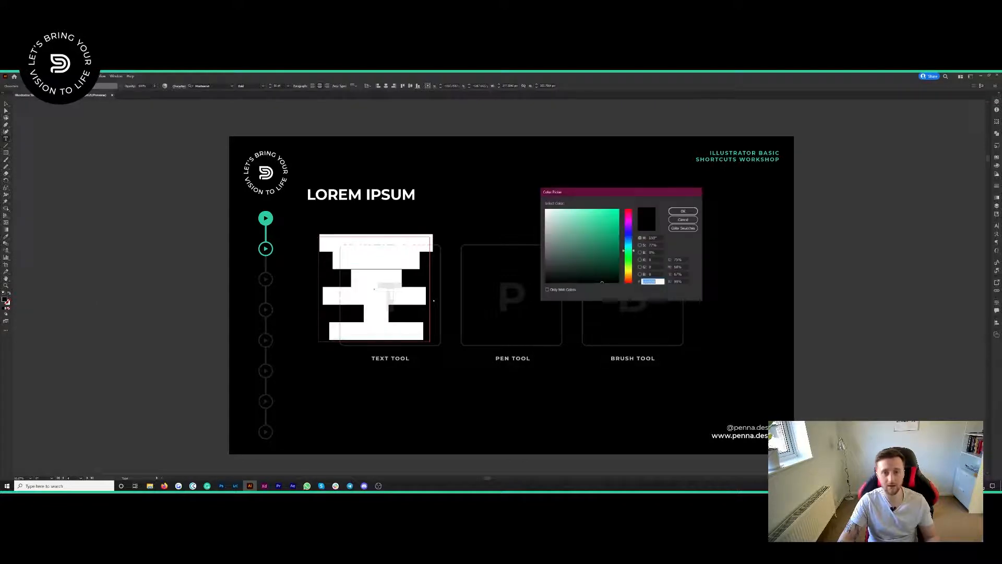
pyautogui.moveTo(553, 215); pyautogui.dragTo(538, 205)
pyautogui.click(683, 211)
pyautogui.click(414, 295)
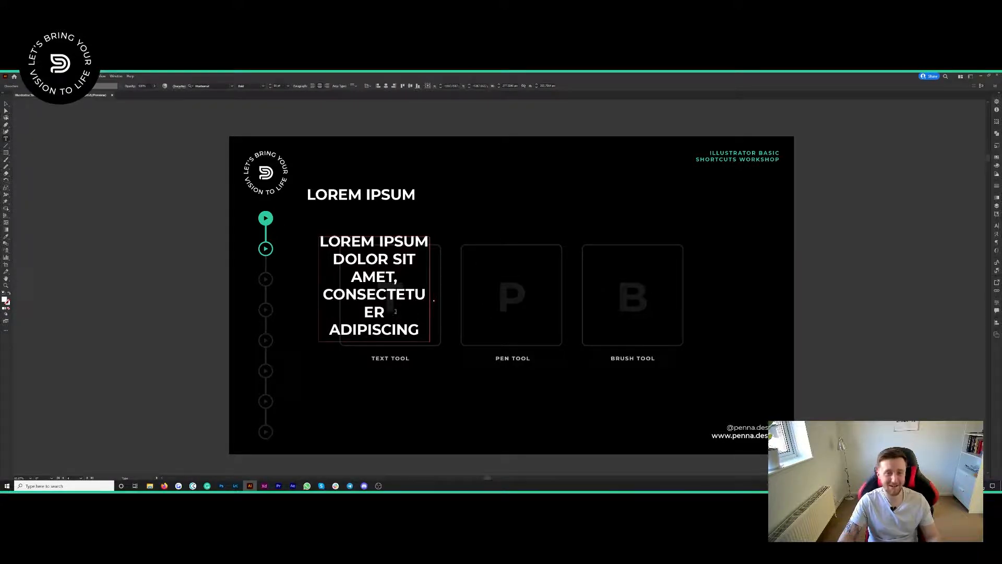
pyautogui.moveTo(421, 331); pyautogui.dragTo(344, 257)
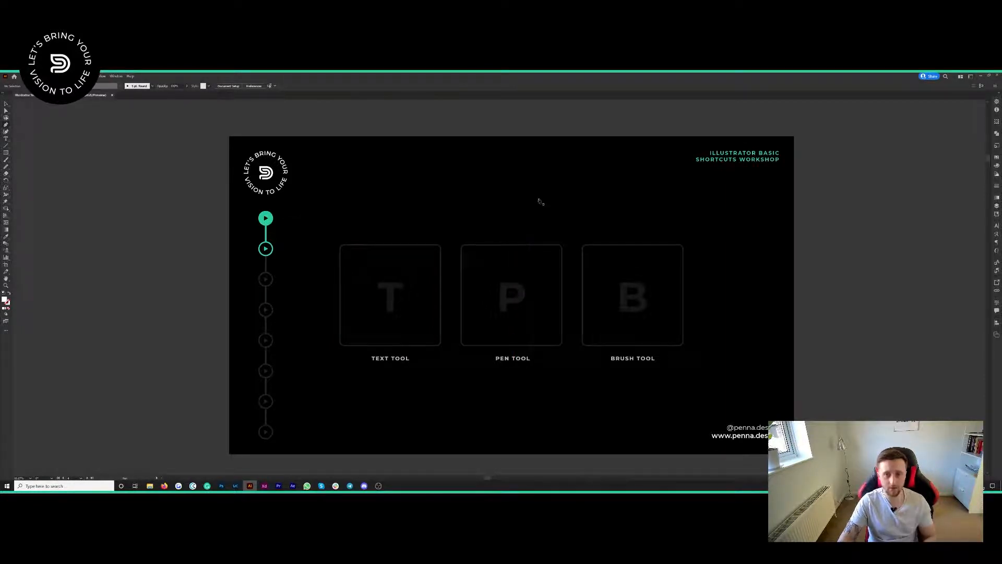
# Draw a closed, irregular white polygon overlapping the upper part of the P key box with the Pen tool.
pyautogui.click(522, 195)
pyautogui.click(483, 203)
pyautogui.click(462, 230)
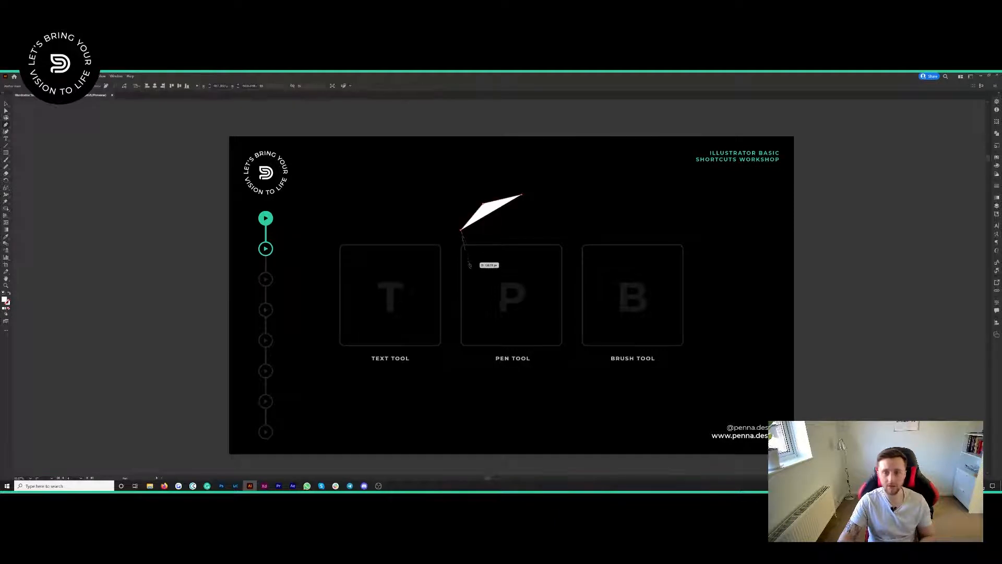
pyautogui.click(477, 269)
pyautogui.click(512, 268)
pyautogui.click(536, 268)
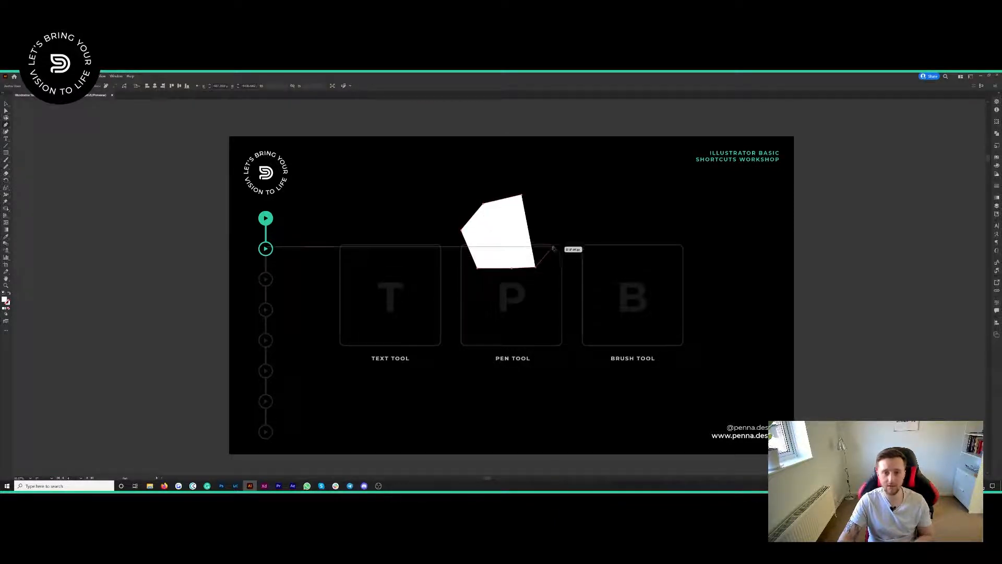
pyautogui.click(558, 222)
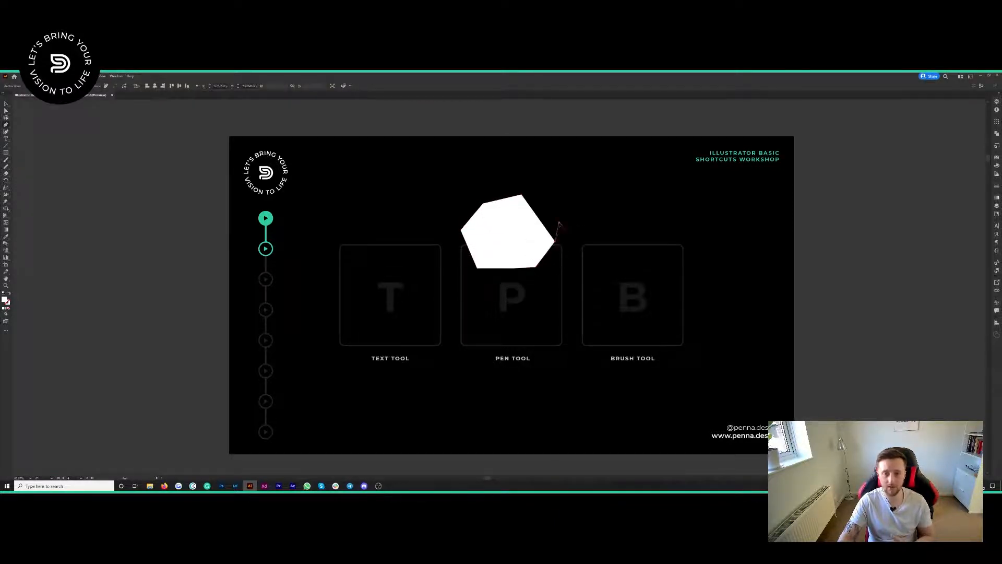
pyautogui.click(523, 195)
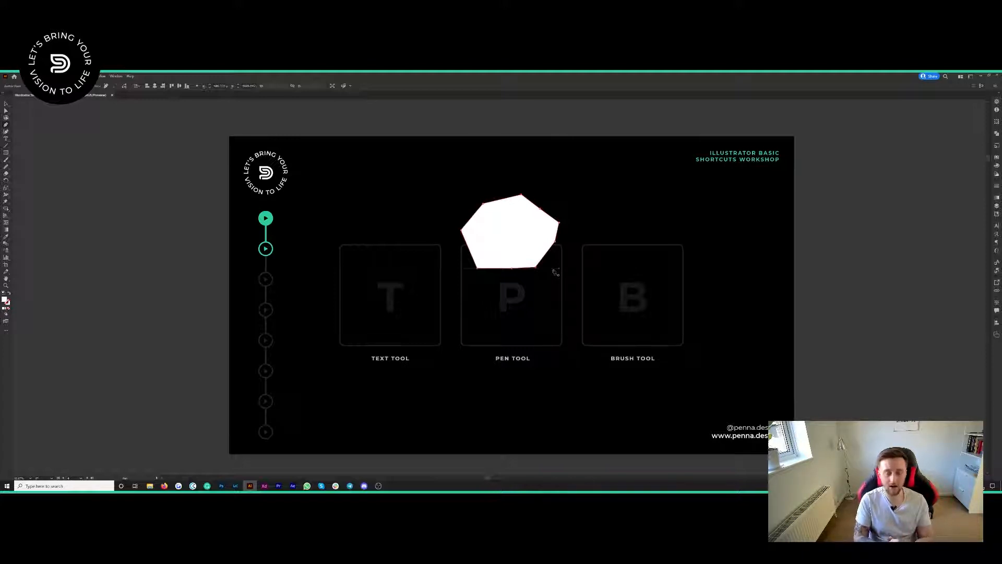
# Shift the white polygon slightly with the Selection tool, and delete it.
pyautogui.press('v')
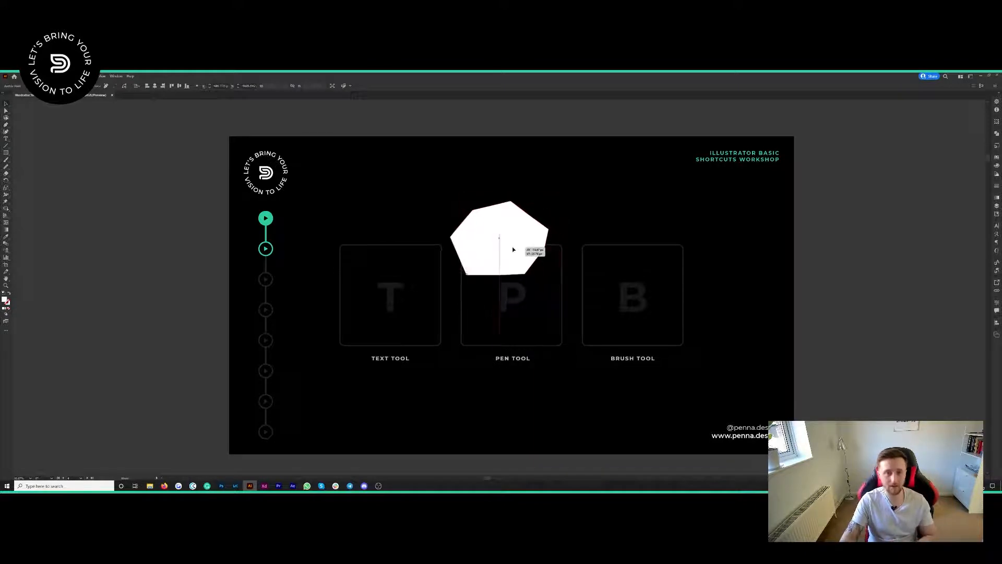
pyautogui.moveTo(524, 238); pyautogui.dragTo(527, 241)
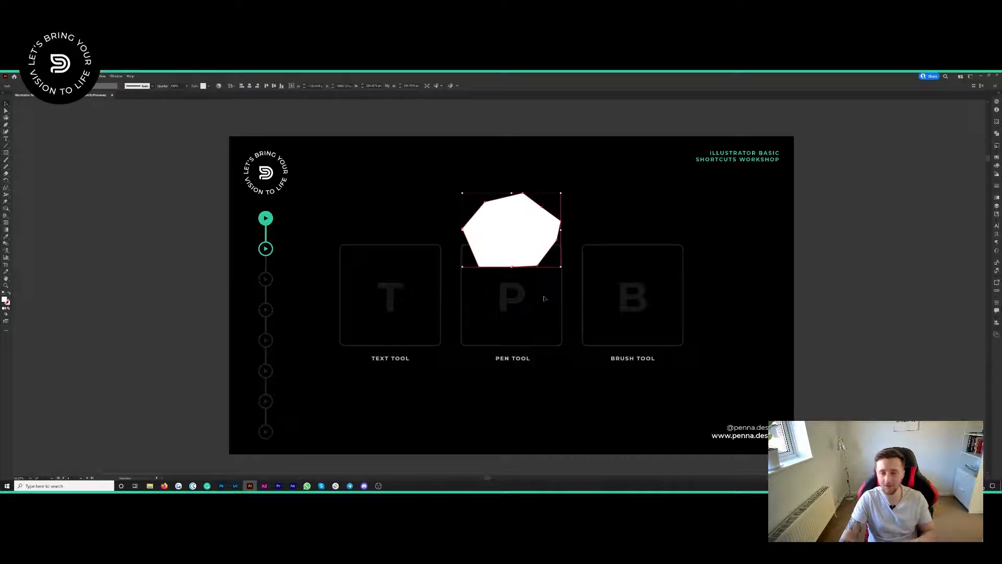
pyautogui.moveTo(521, 234)
pyautogui.mouseDown()
pyautogui.moveTo(517, 243)
pyautogui.moveTo(517, 224)
pyautogui.moveTo(519, 246)
pyautogui.mouseUp()
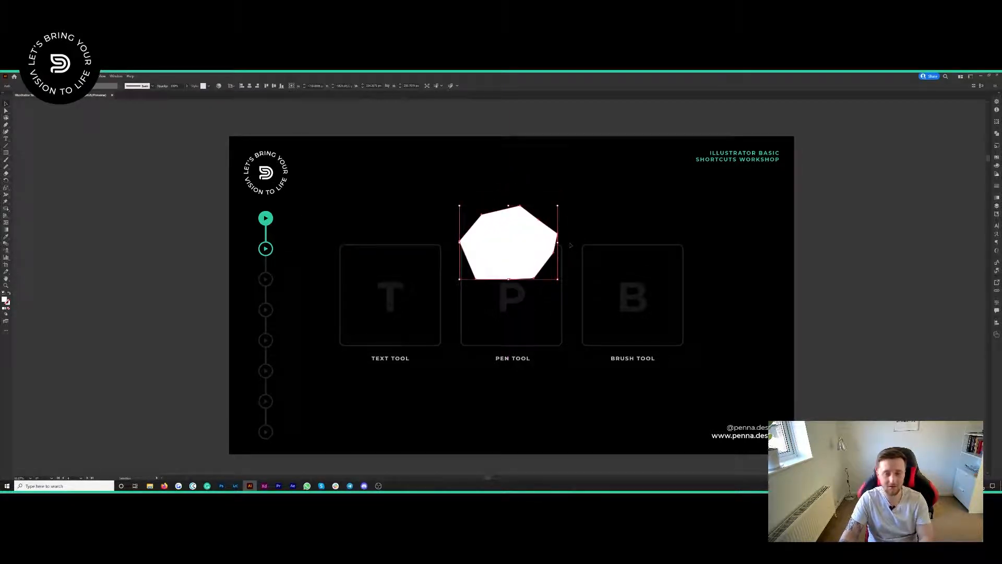
pyautogui.press('Delete')
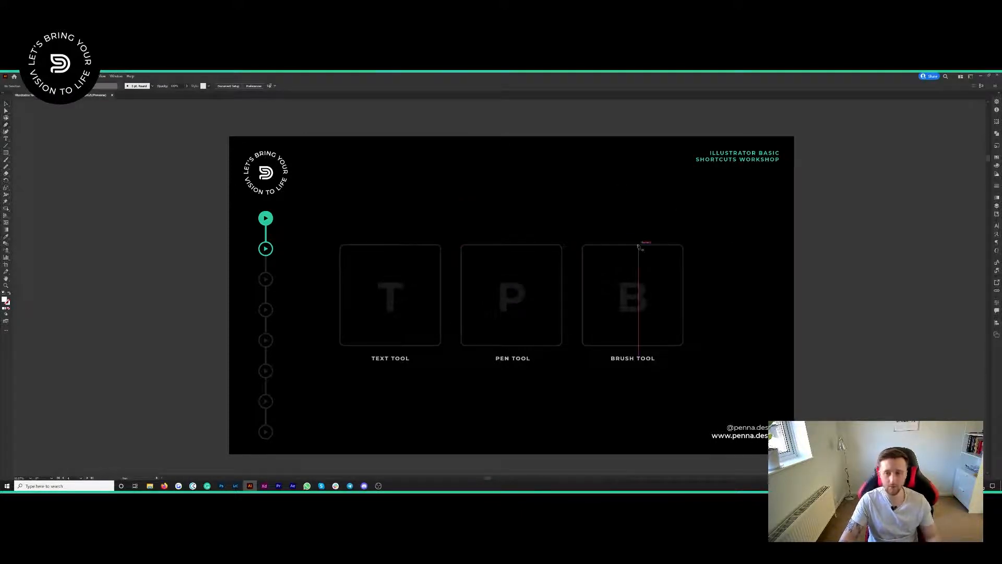
# Paint three wavy horizontal strokes, one below the other, over the B key box with the Brush tool.
pyautogui.press('b')
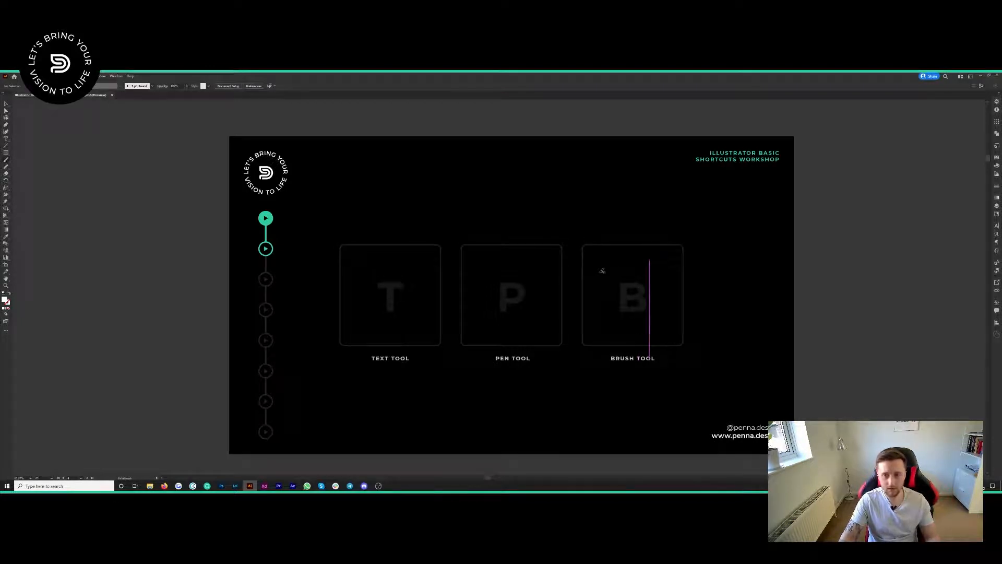
pyautogui.moveTo(596, 267); pyautogui.dragTo(659, 259)
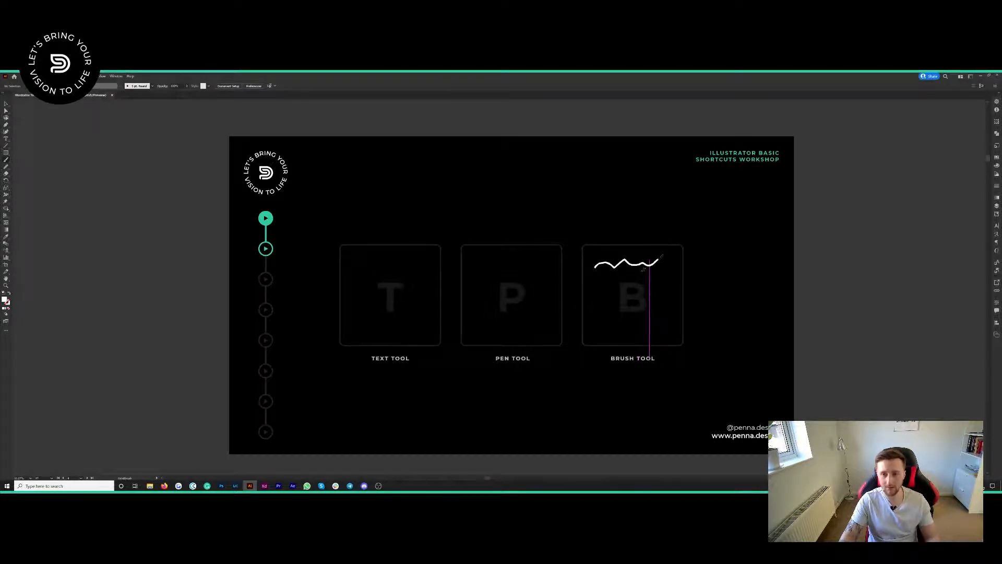
pyautogui.moveTo(600, 286); pyautogui.dragTo(665, 284)
pyautogui.moveTo(601, 317); pyautogui.dragTo(662, 313)
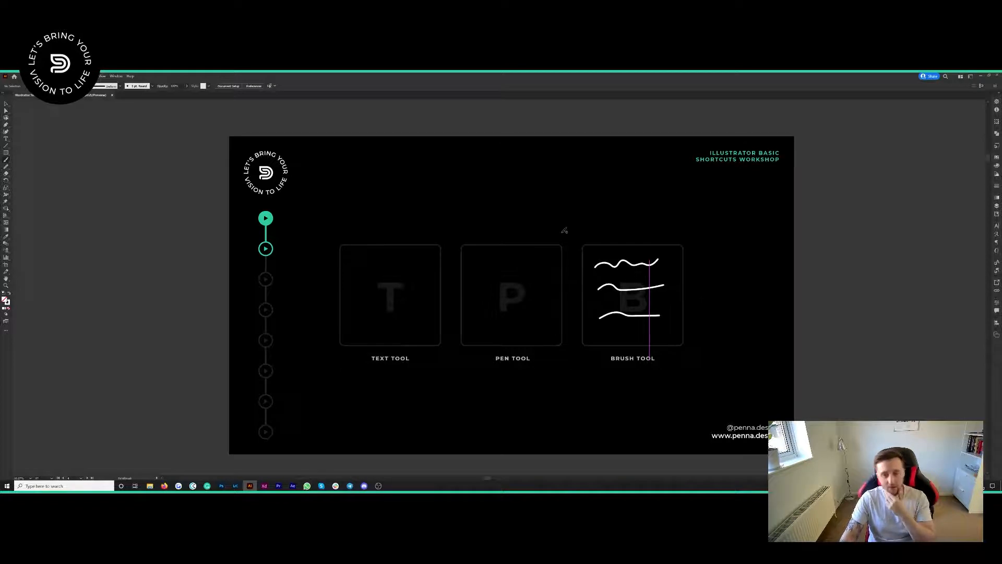
# Undo the three brush strokes over the B key box and return to the Brush tool.
pyautogui.press('v')
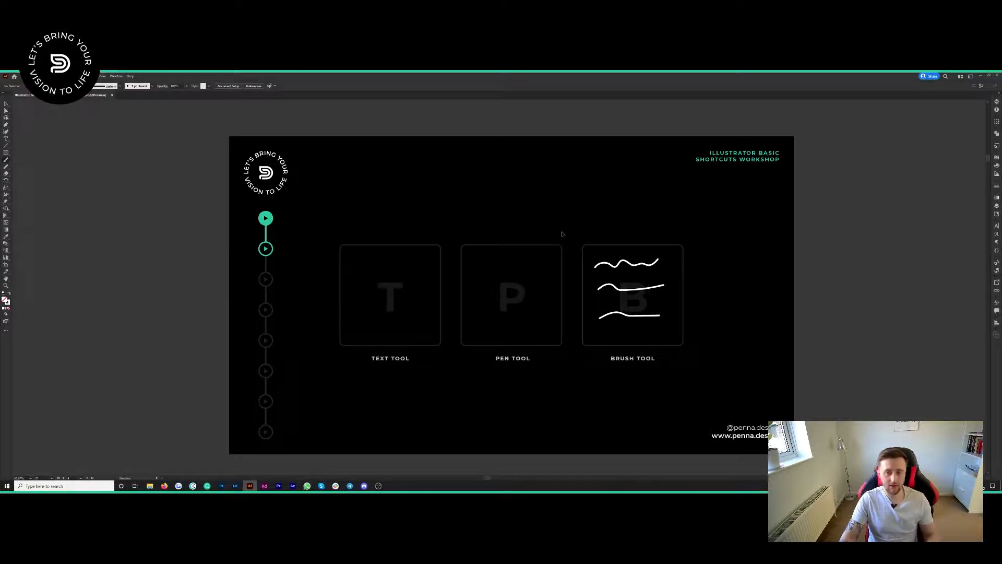
pyautogui.hotkey('ctrl', 'z')
pyautogui.hotkey('ctrl', 'z')
pyautogui.hotkey('ctrl', 'z')
pyautogui.press('b')
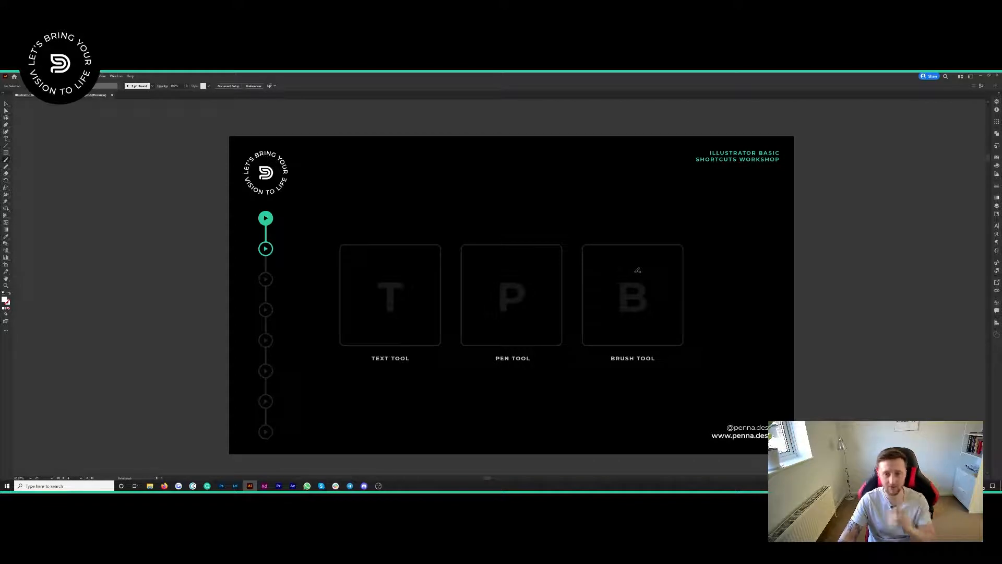
# Draw a white rectangle overlapping the upper part of the M key box with the Rectangle tool, and delete it.
pyautogui.scroll(-2, 719, 268)
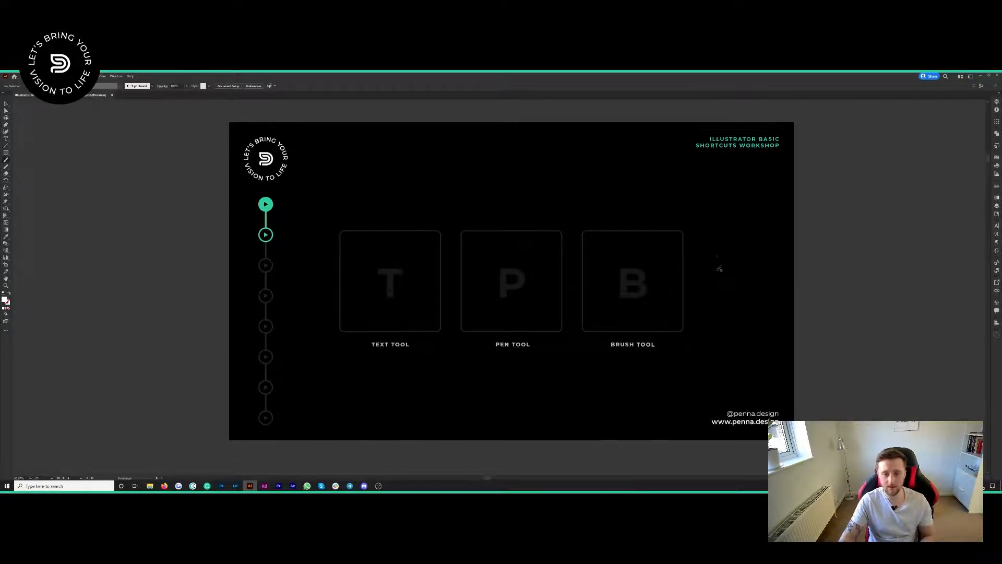
pyautogui.scroll(-8, 719, 268)
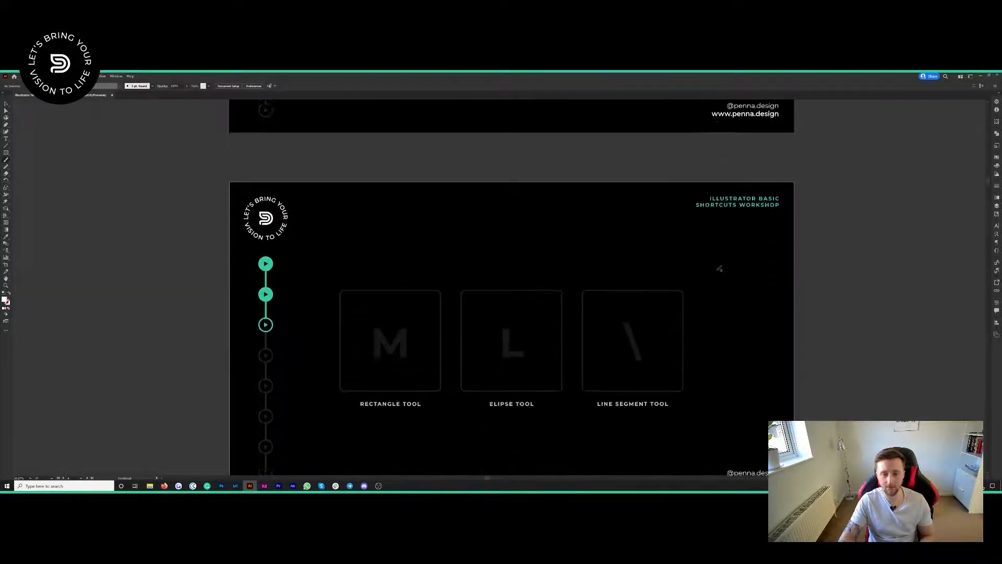
pyautogui.scroll(-1, 720, 268)
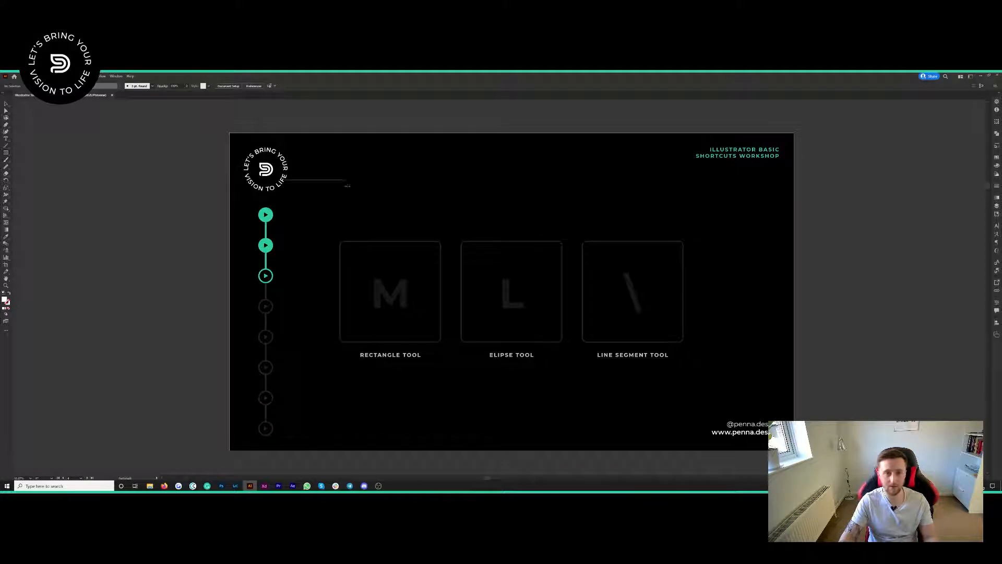
pyautogui.moveTo(332, 209); pyautogui.dragTo(427, 287)
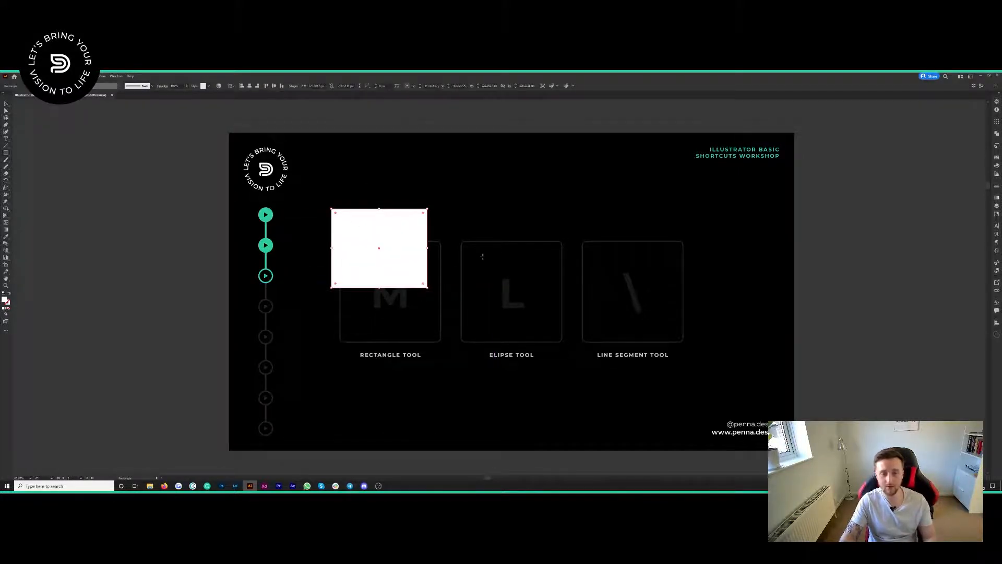
pyautogui.press('Delete')
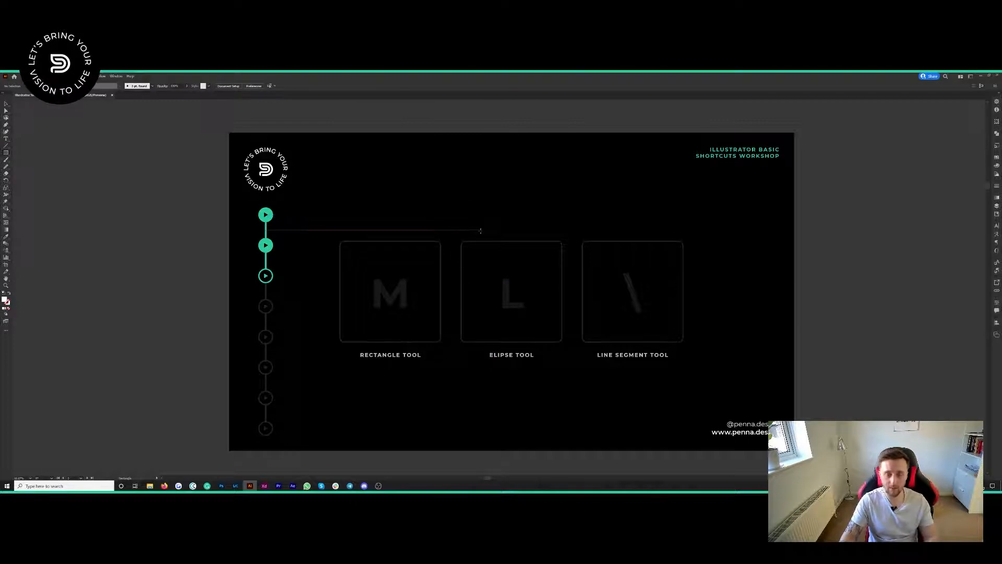
# Draw a white circle overlapping the upper part of the L key box with the Ellipse tool, and delete it.
pyautogui.press('l')
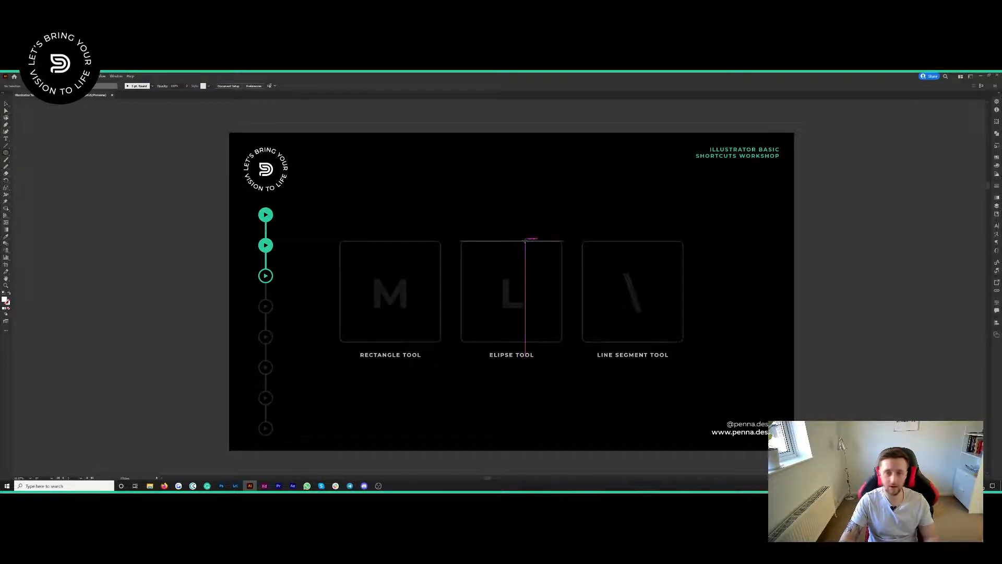
pyautogui.moveTo(476, 222); pyautogui.dragTo(560, 304)
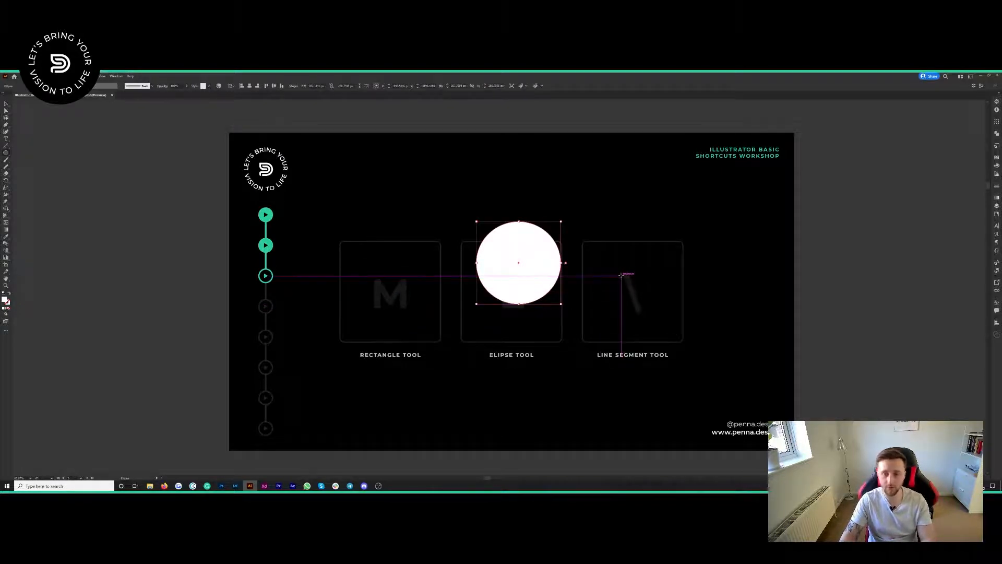
pyautogui.press('Delete')
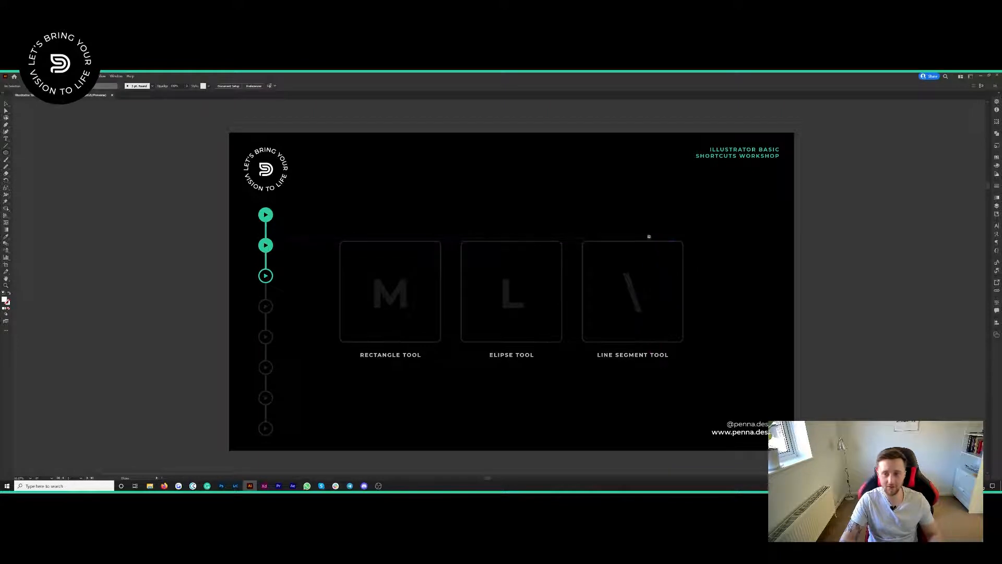
# Draw five crossing straight lines at different angles over the backslash key box with the Line Segment tool.
pyautogui.press('\\')
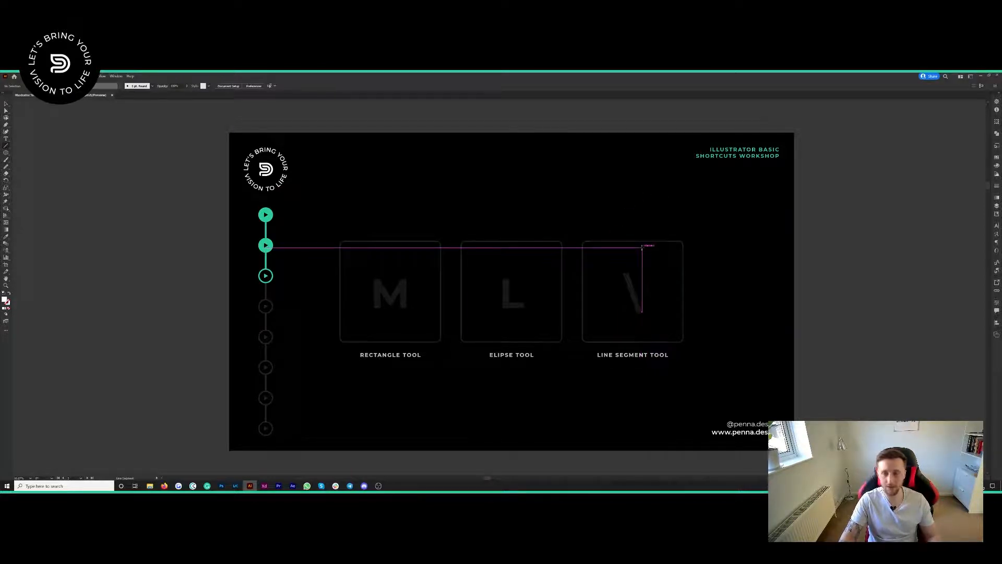
pyautogui.moveTo(626, 205); pyautogui.dragTo(684, 291)
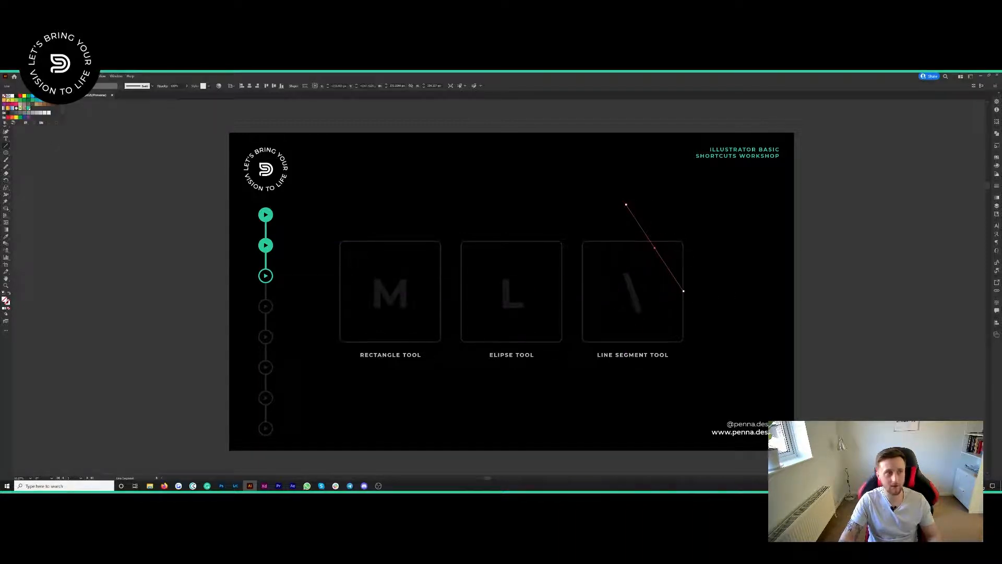
pyautogui.moveTo(610, 263); pyautogui.dragTo(683, 234)
pyautogui.moveTo(604, 290); pyautogui.dragTo(683, 301)
pyautogui.moveTo(627, 241); pyautogui.dragTo(645, 302)
pyautogui.moveTo(683, 257); pyautogui.dragTo(635, 306)
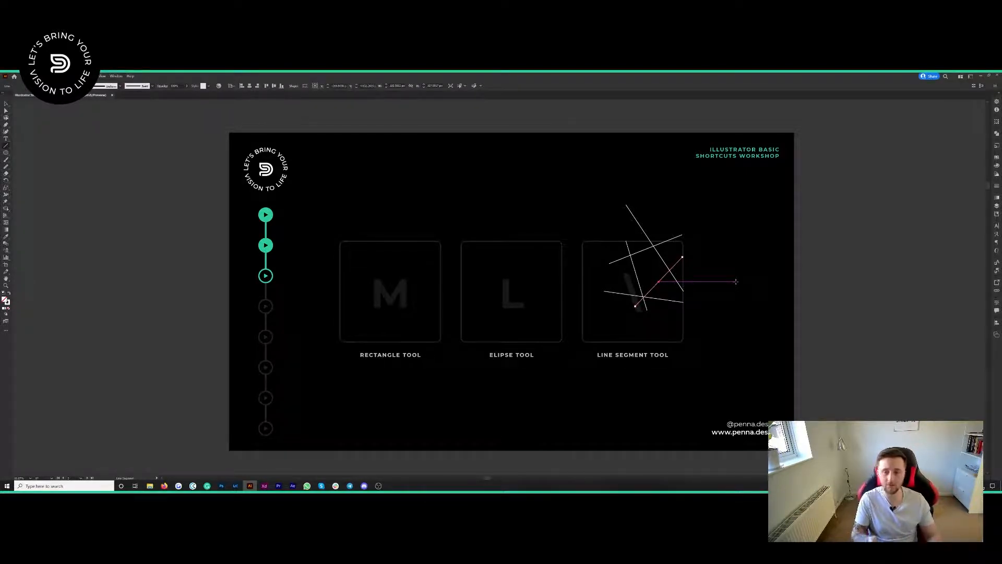
# Undo all the line segments drawn over the backslash key box.
pyautogui.hotkey('ctrl', 'z')
pyautogui.hotkey('ctrl', 'z')
pyautogui.hotkey('ctrl', 'z')
pyautogui.hotkey('ctrl', 'z')
pyautogui.hotkey('ctrl', 'z')
pyautogui.hotkey('ctrl', 'z')
pyautogui.hotkey('ctrl', 'z')
pyautogui.hotkey('ctrl', 'z')
# Draw a white square overlapping the upper part of the SHIFT key box with the Rectangle tool, and move it slightly right and down.
pyautogui.scroll(-2, 803, 255)
pyautogui.scroll(-10, 803, 254)
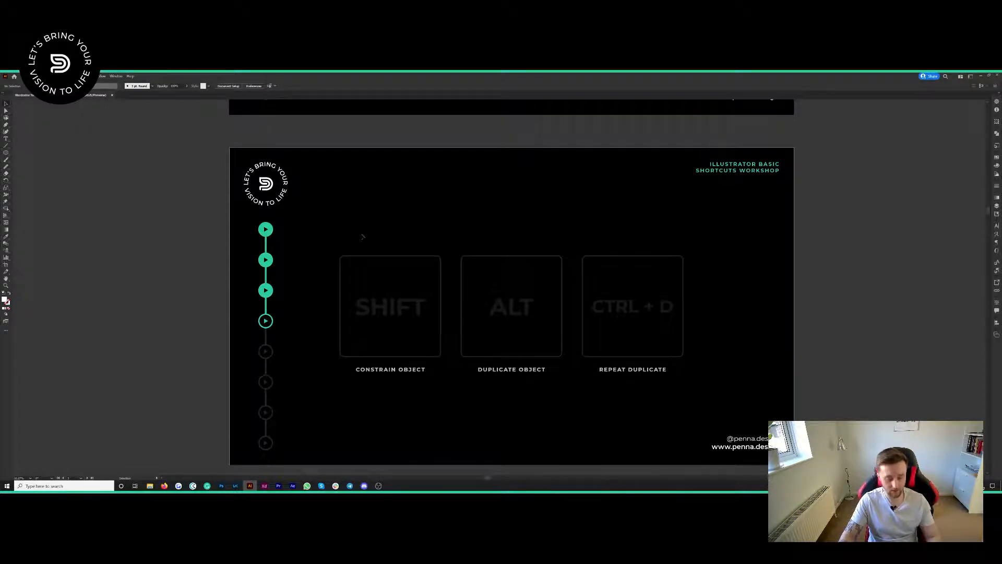
pyautogui.press('m')
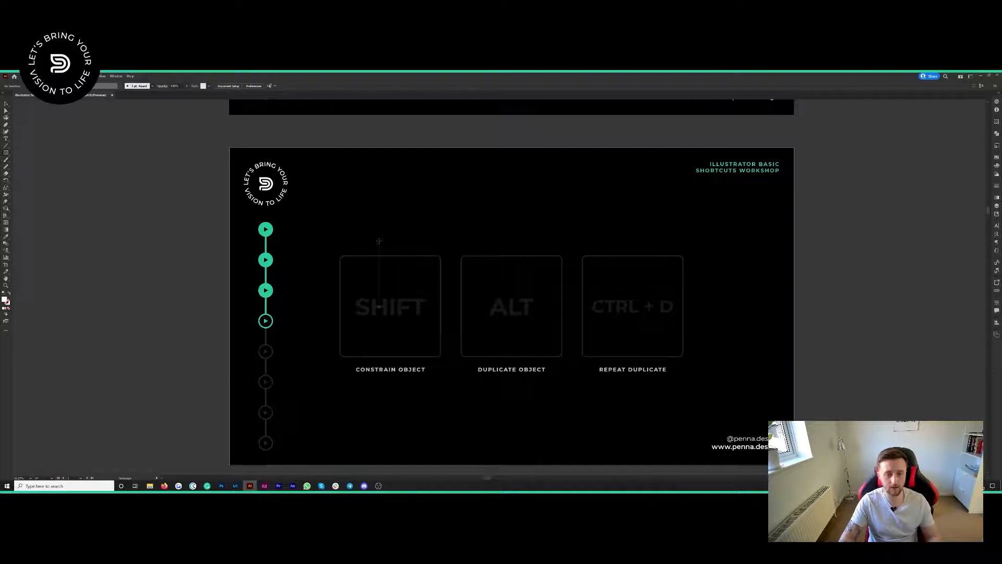
pyautogui.moveTo(345, 209); pyautogui.dragTo(427, 289)
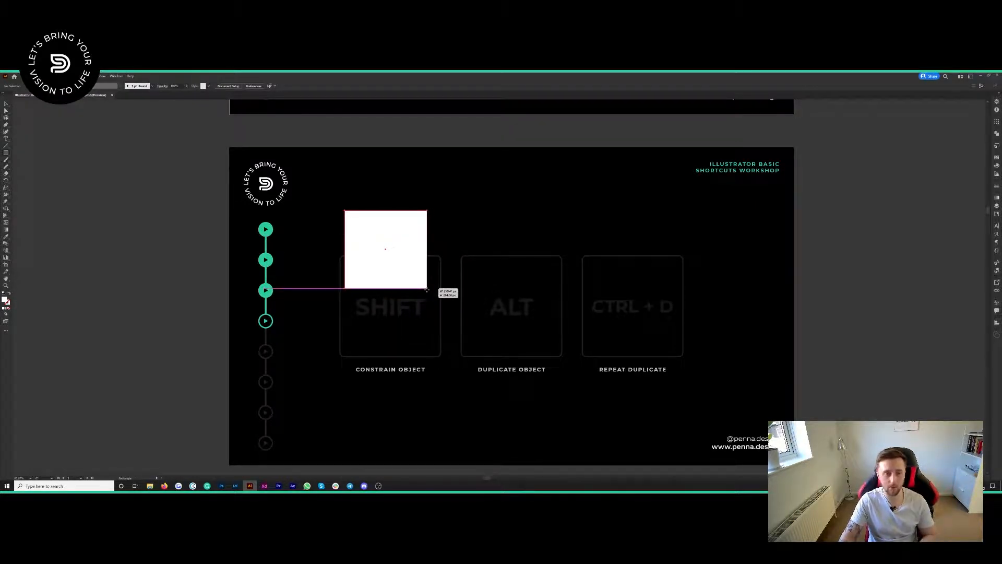
pyautogui.moveTo(427, 289); pyautogui.dragTo(411, 277)
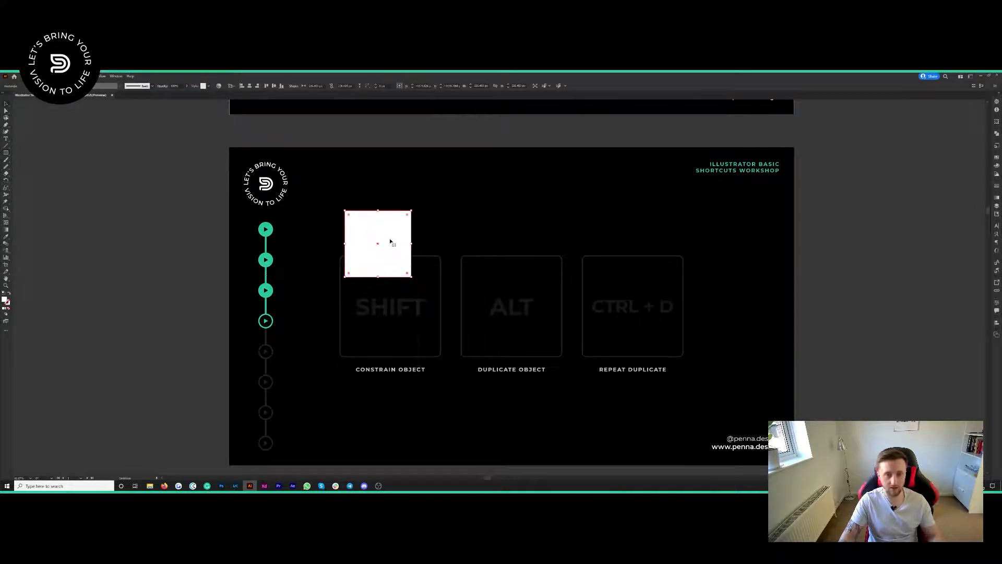
pyautogui.moveTo(389, 239)
pyautogui.mouseDown()
pyautogui.moveTo(548, 245)
pyautogui.moveTo(393, 252)
pyautogui.moveTo(394, 185)
pyautogui.moveTo(395, 298)
pyautogui.moveTo(395, 202)
pyautogui.moveTo(396, 291)
pyautogui.moveTo(390, 203)
pyautogui.moveTo(392, 271)
pyautogui.moveTo(389, 220)
pyautogui.moveTo(432, 226)
pyautogui.moveTo(392, 247)
pyautogui.mouseUp()
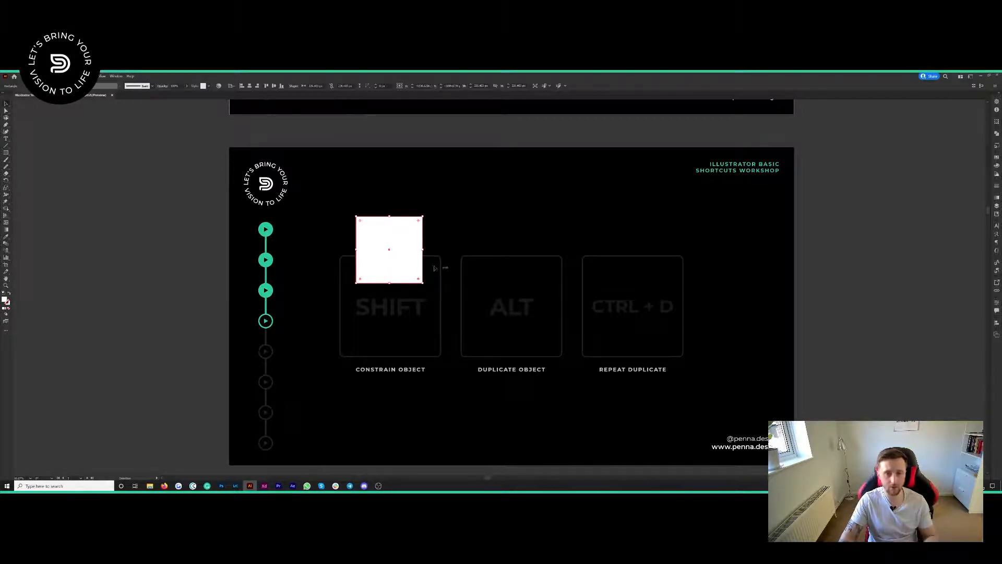
# Duplicate the white square horizontally toward the ALT key box, and repeat the duplication twice to make an evenly spaced row of four.
pyautogui.moveTo(397, 240); pyautogui.dragTo(492, 238)
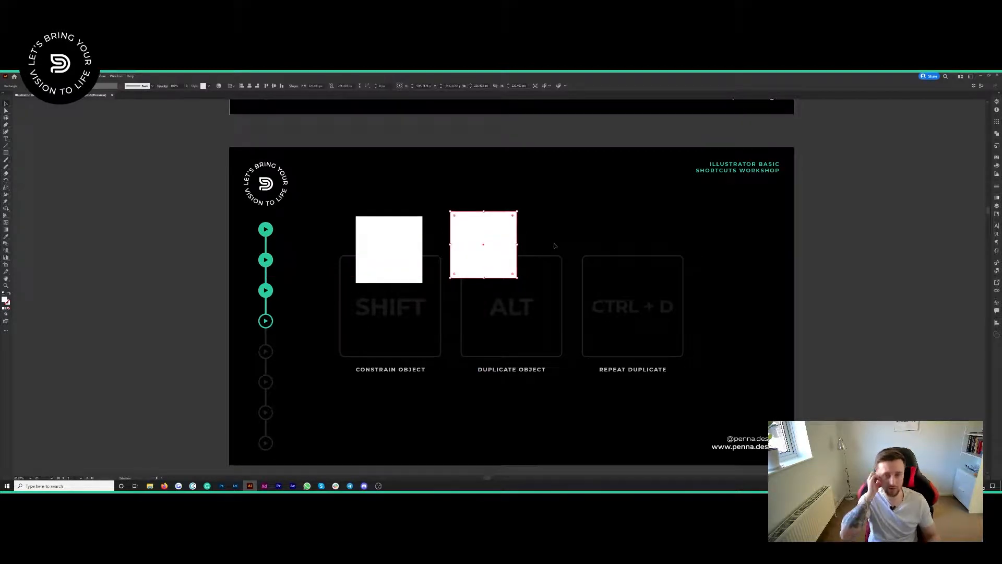
pyautogui.hotkey('ctrl', 'z')
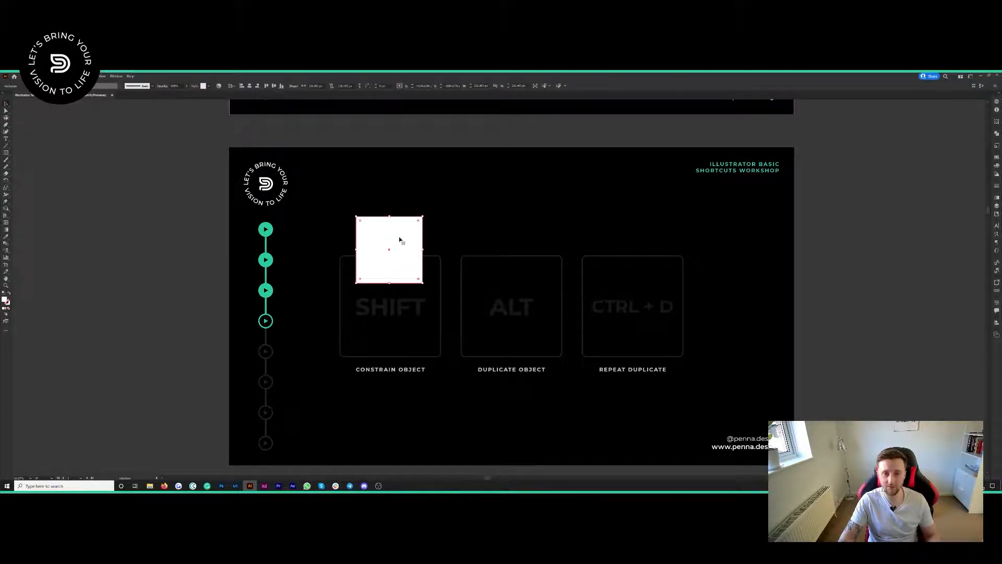
pyautogui.moveTo(400, 239); pyautogui.dragTo(488, 240)
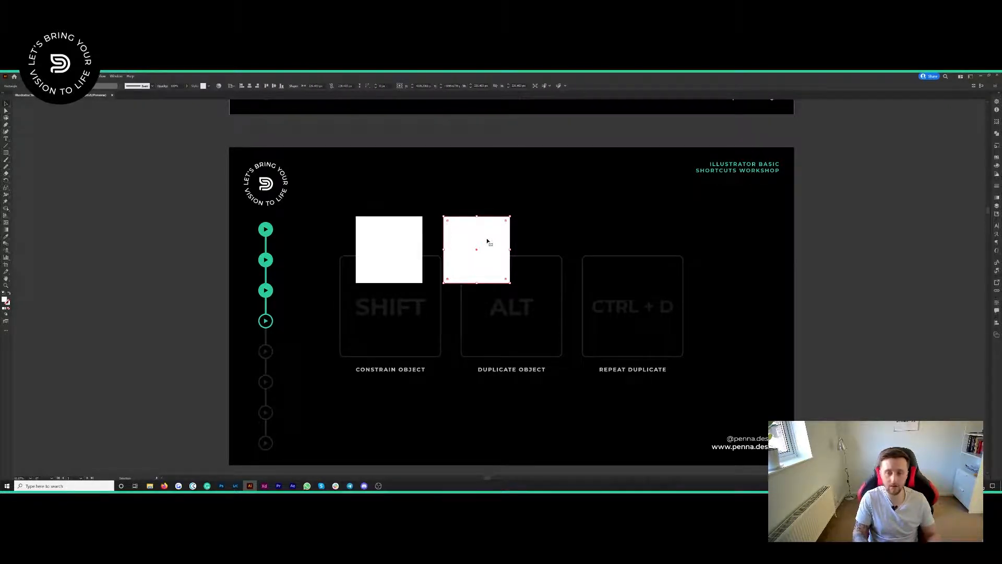
pyautogui.hotkey('ctrl', 'd')
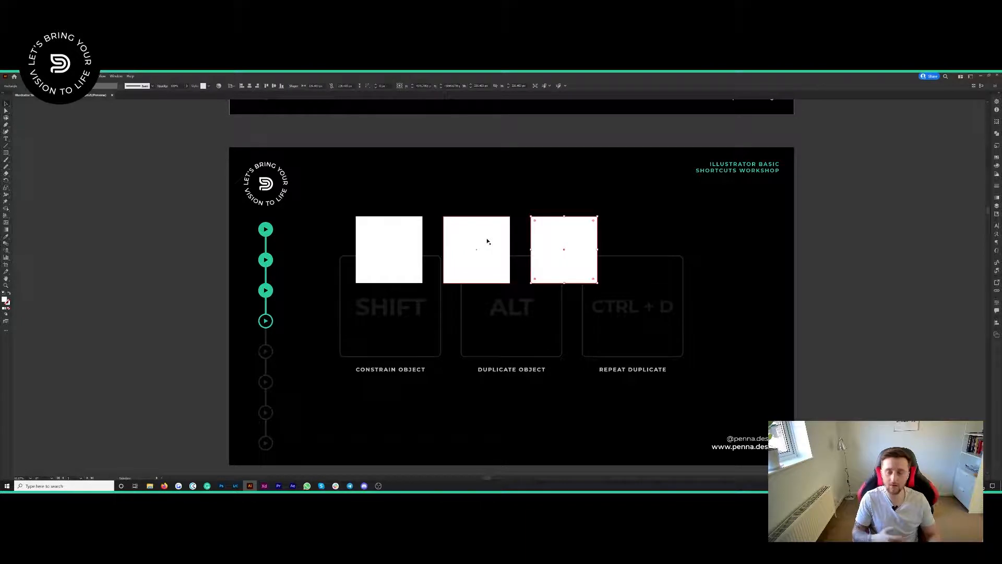
pyautogui.hotkey('ctrl', 'd')
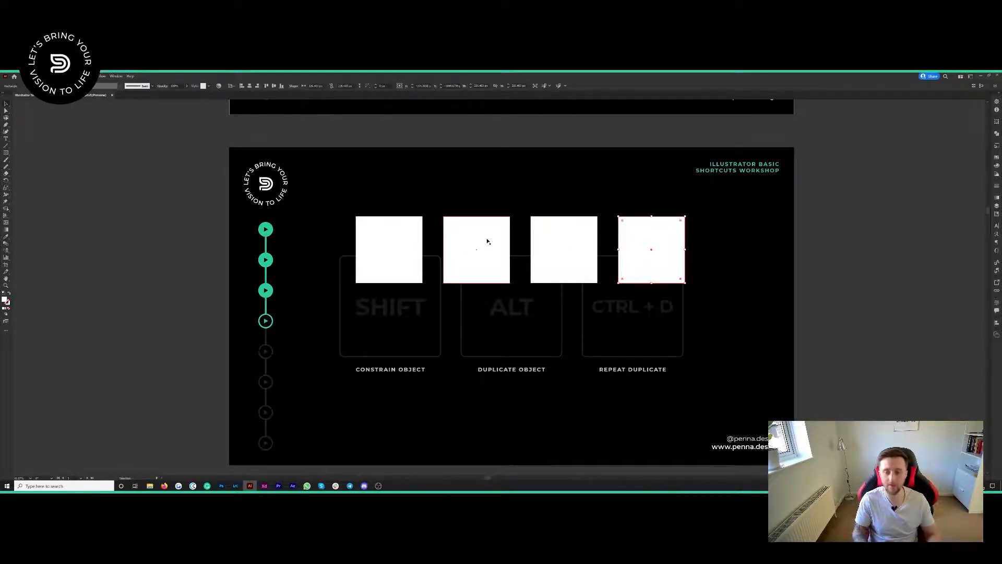
# Show the rulers on the artboard about rulers, guides and outlines, hide them, and show them again.
pyautogui.scroll(-20, 845, 327)
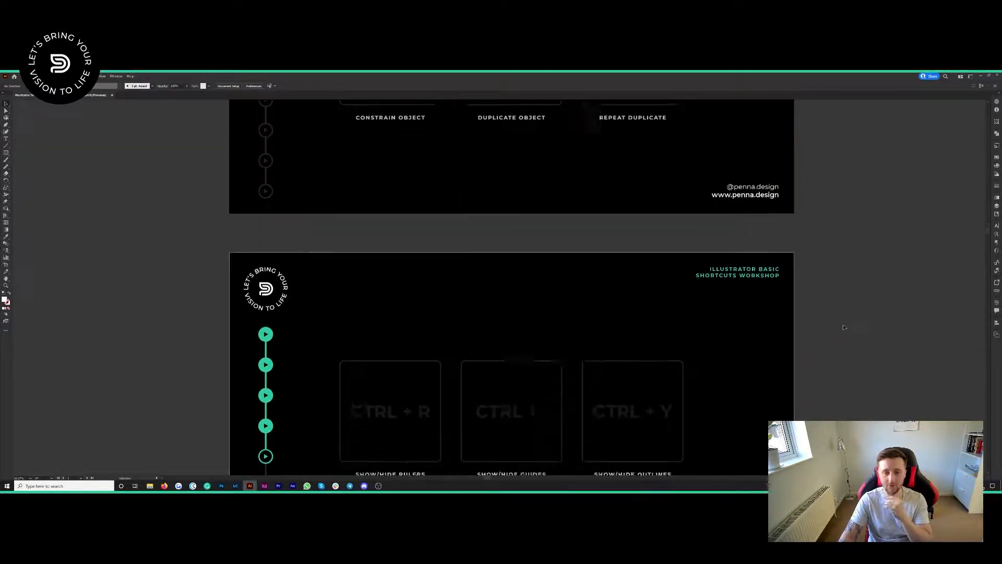
pyautogui.scroll(-5, 845, 327)
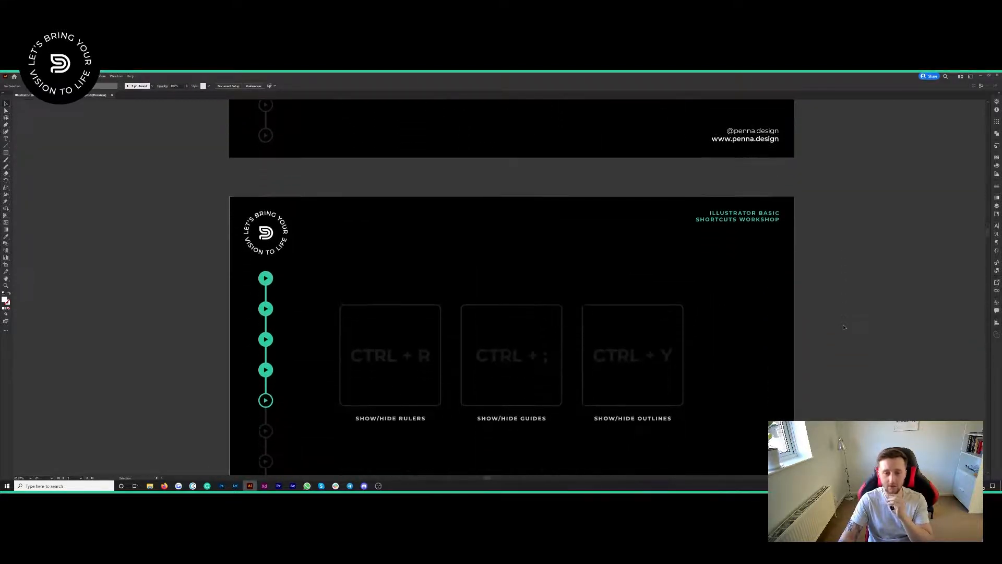
pyautogui.scroll(-1, 845, 327)
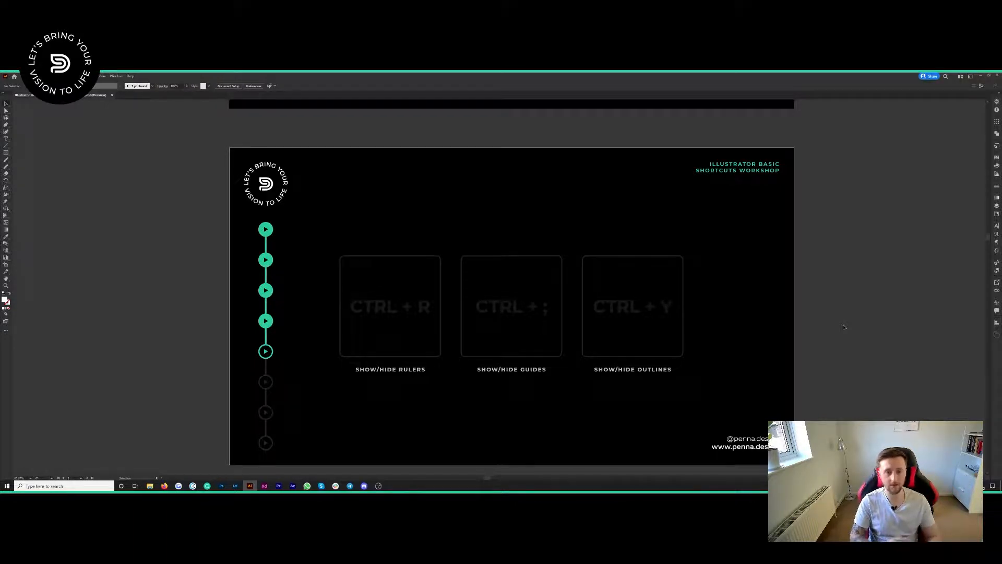
pyautogui.hotkey('ctrl', 'r')
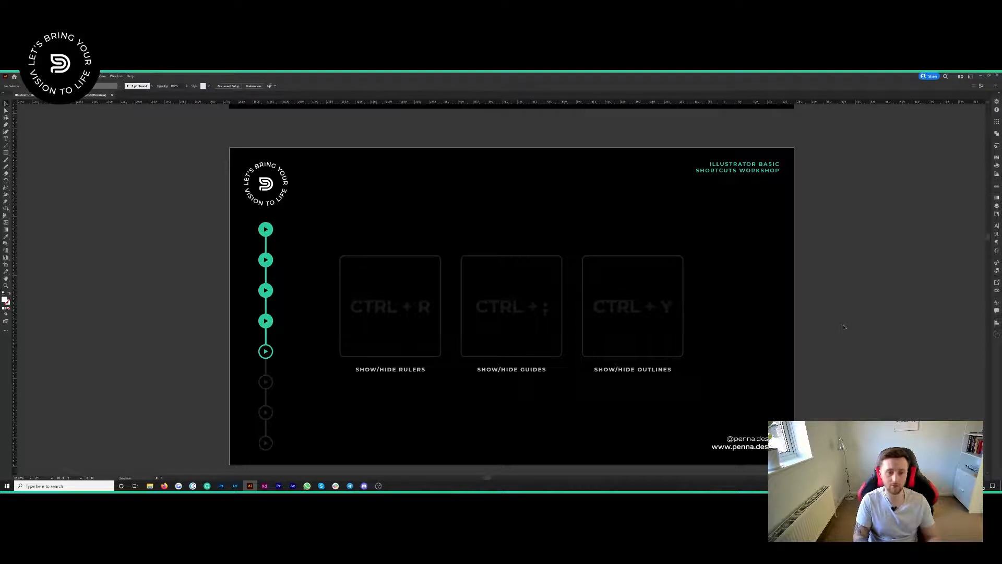
pyautogui.hotkey('ctrl', 'r')
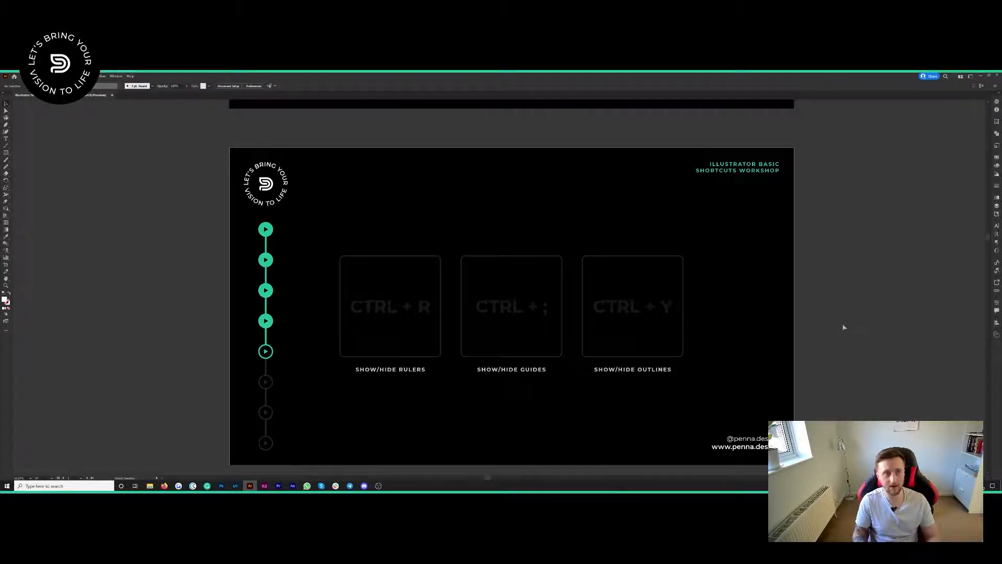
pyautogui.hotkey('ctrl', 'r')
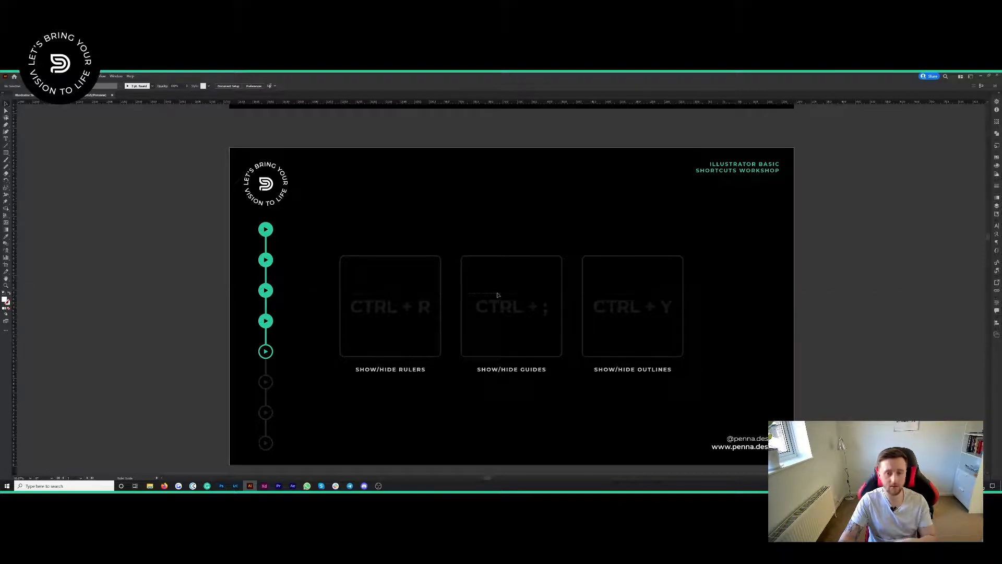
# Add a horizontal and a vertical guide crossing inside the CTRL + ; key box, hiding and showing the guides in between.
pyautogui.moveTo(498, 293); pyautogui.dragTo(508, 291)
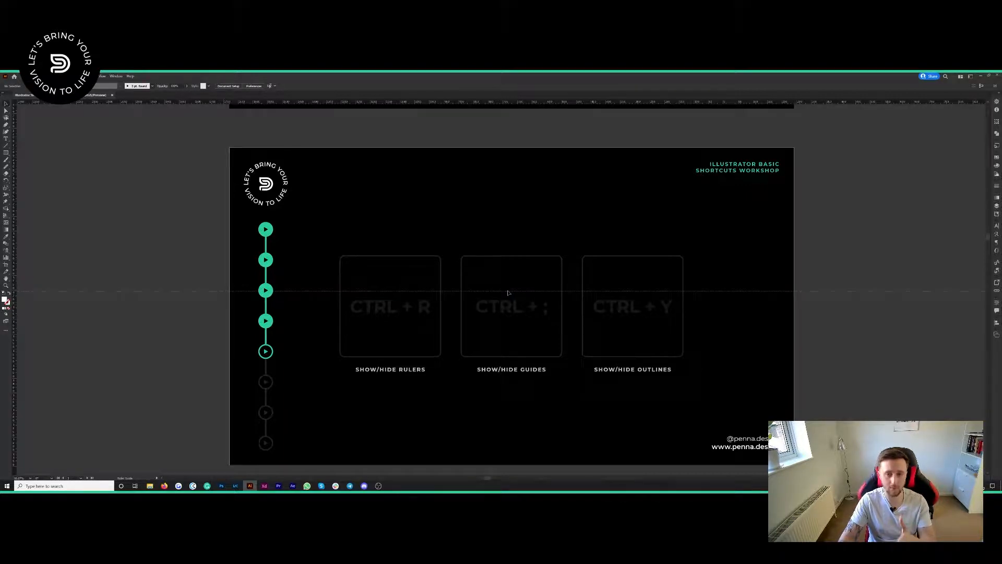
pyautogui.hotkey('ctrl', ';')
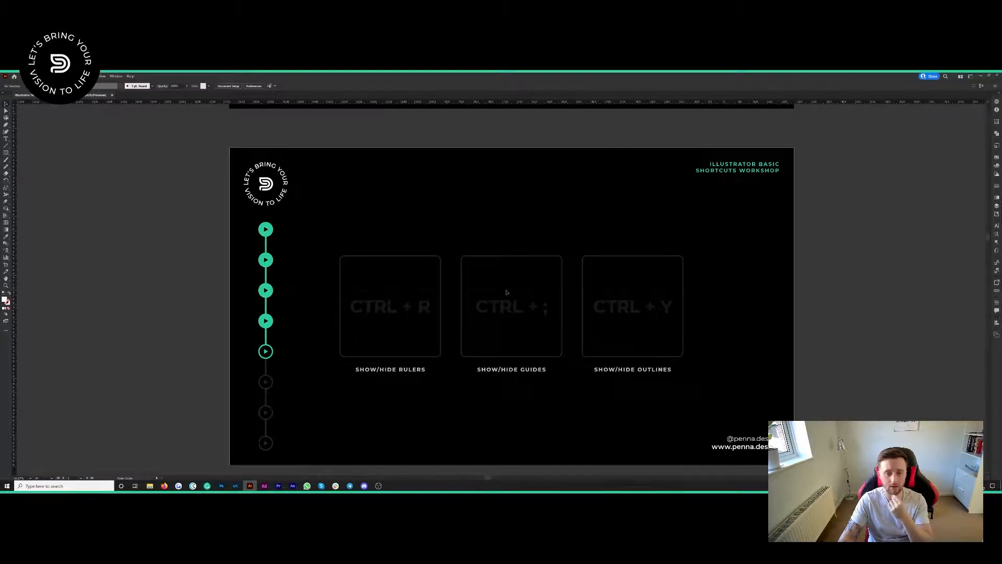
pyautogui.hotkey('ctrl', ';')
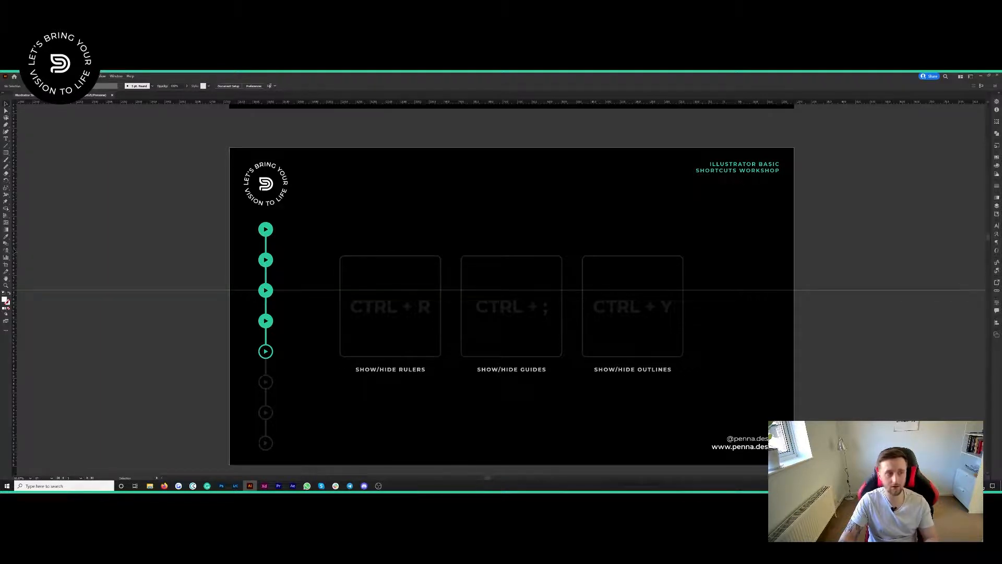
pyautogui.moveTo(15, 290); pyautogui.dragTo(504, 292)
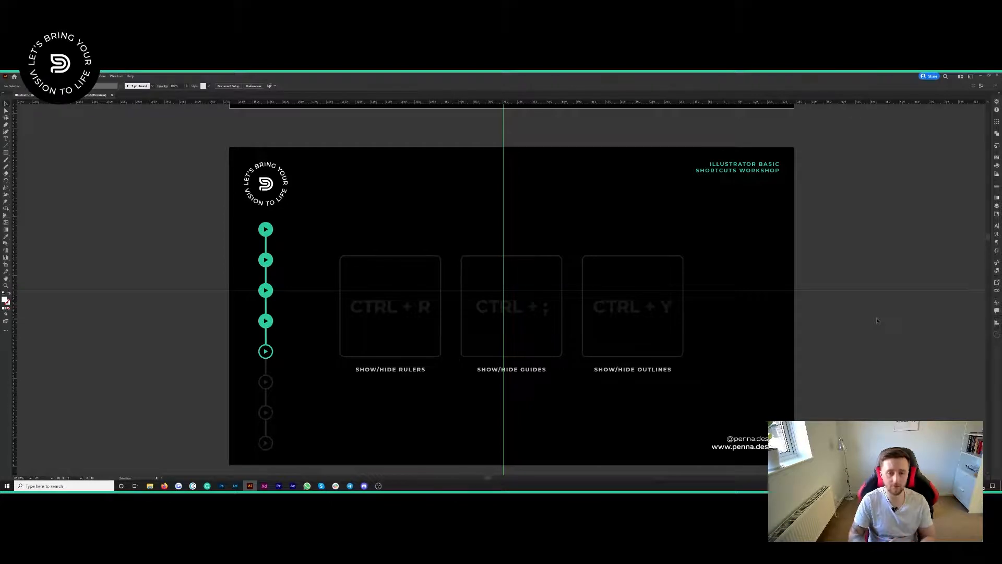
# Draw a white square centred on the intersection of the two guides, and toggle the guides until they are hidden.
pyautogui.press('m')
pyautogui.moveTo(560, 219); pyautogui.dragTo(515, 283)
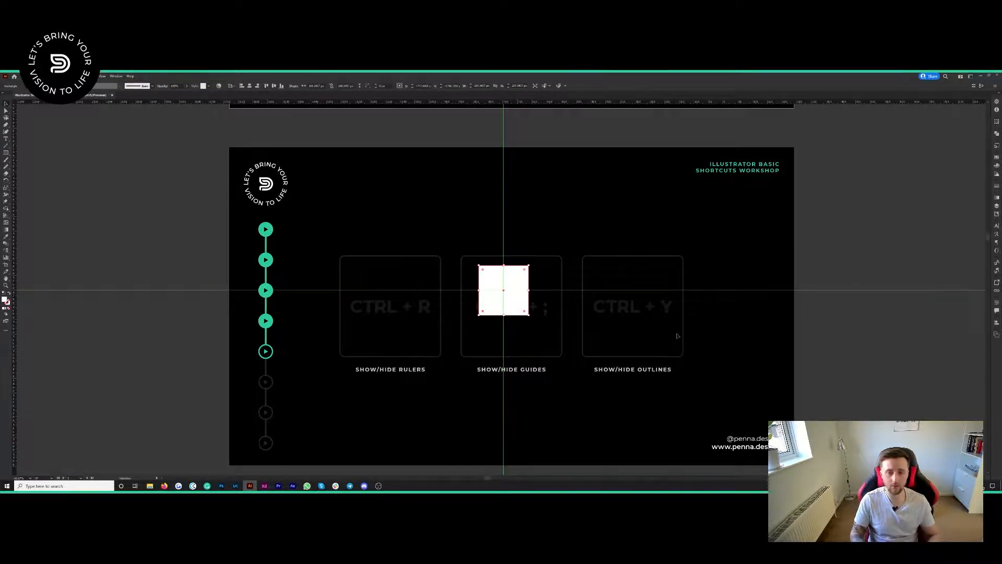
pyautogui.hotkey('ctrl', ';')
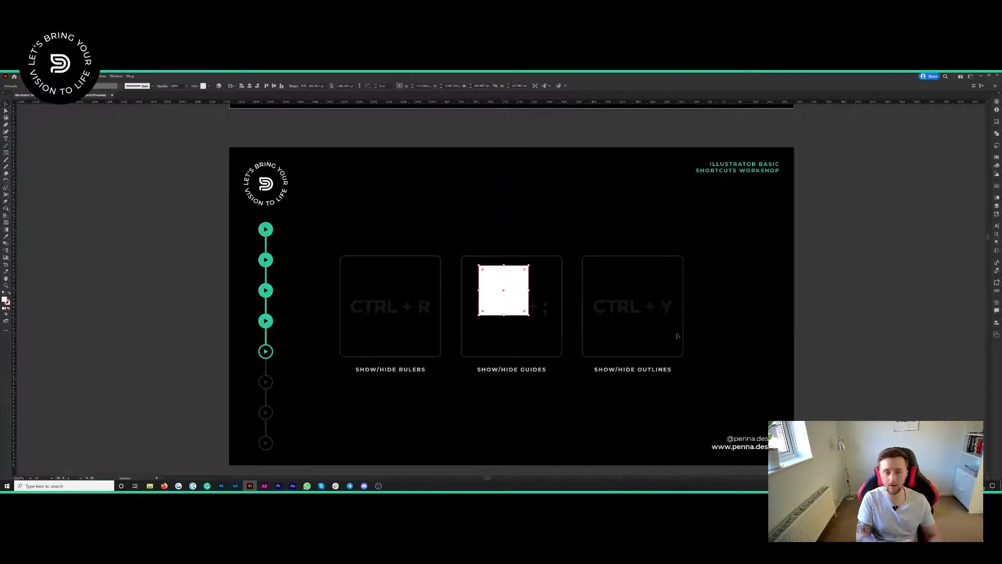
pyautogui.hotkey('ctrl', ';')
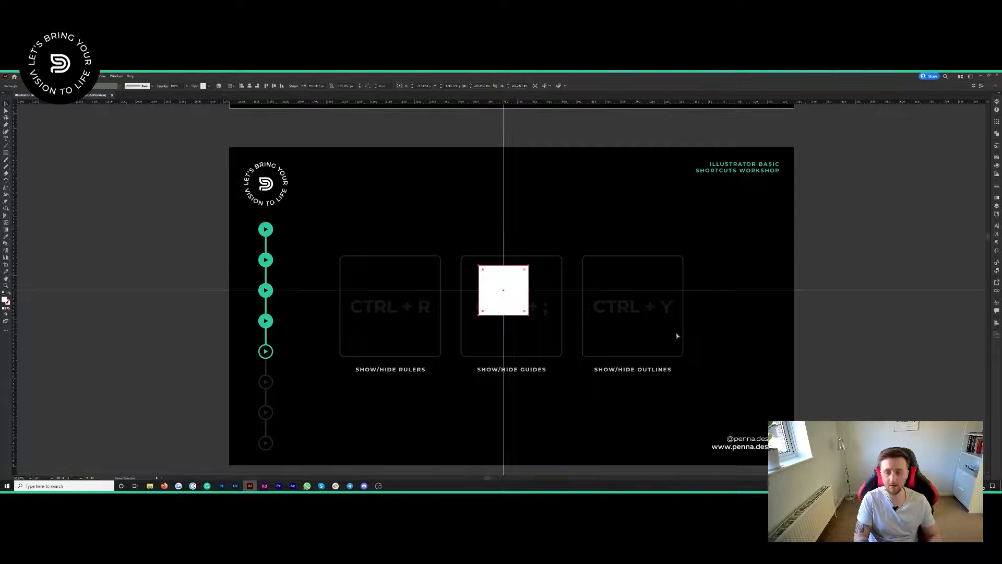
pyautogui.hotkey('ctrl', ';')
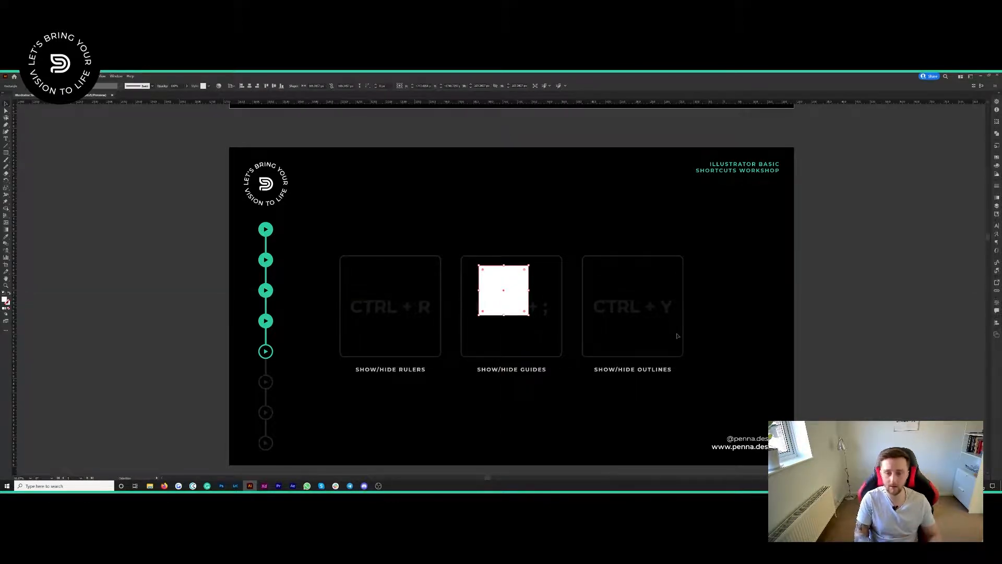
# Toggle the guides once more and delete the white square covering the CTRL + ; key box.
pyautogui.hotkey('ctrl', ';')
pyautogui.hotkey('ctrl', ';')
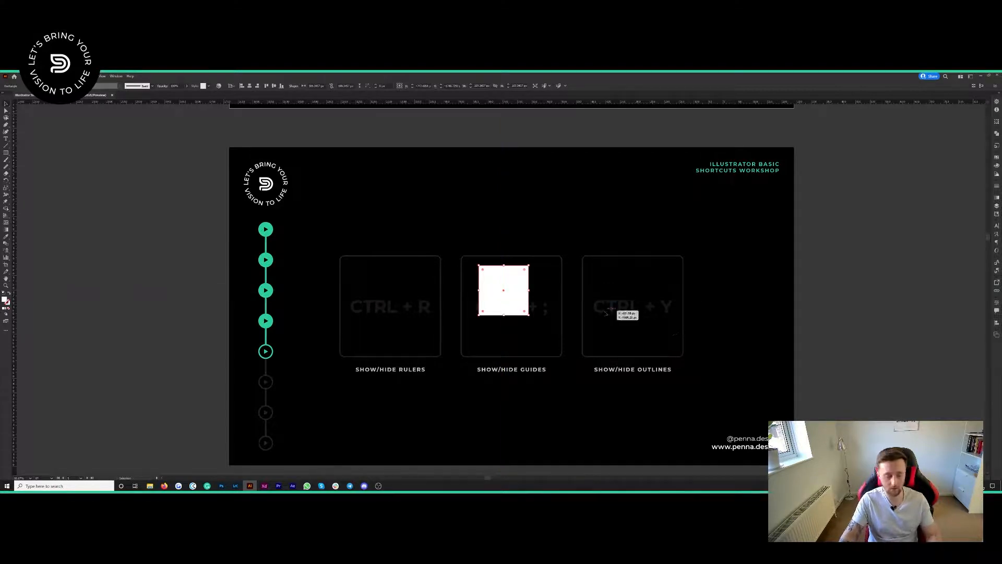
pyautogui.press('Delete')
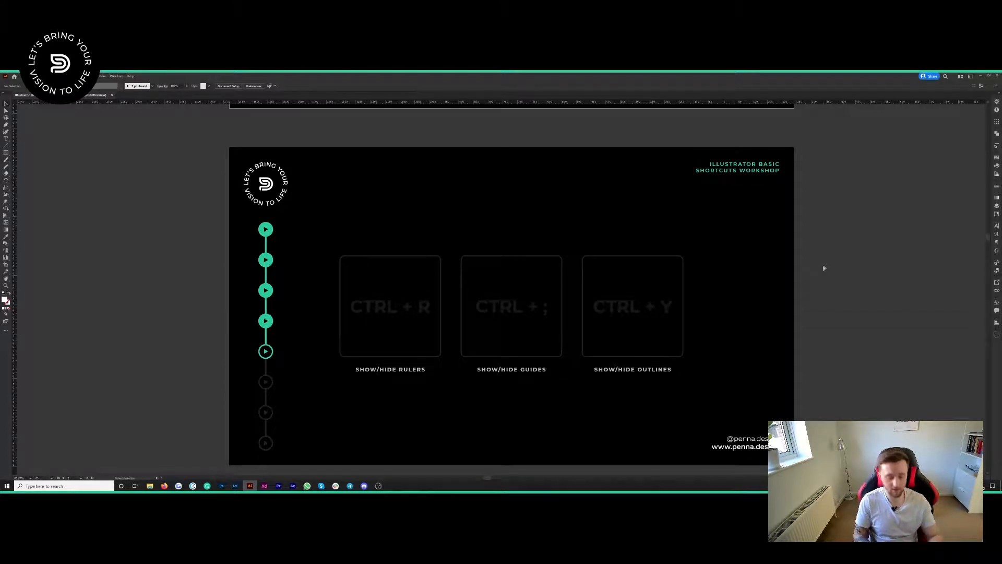
# Switch the artwork to outline view and examine the outlines of the progress markers along the artboard's edge.
pyautogui.hotkey('ctrl', 'y')
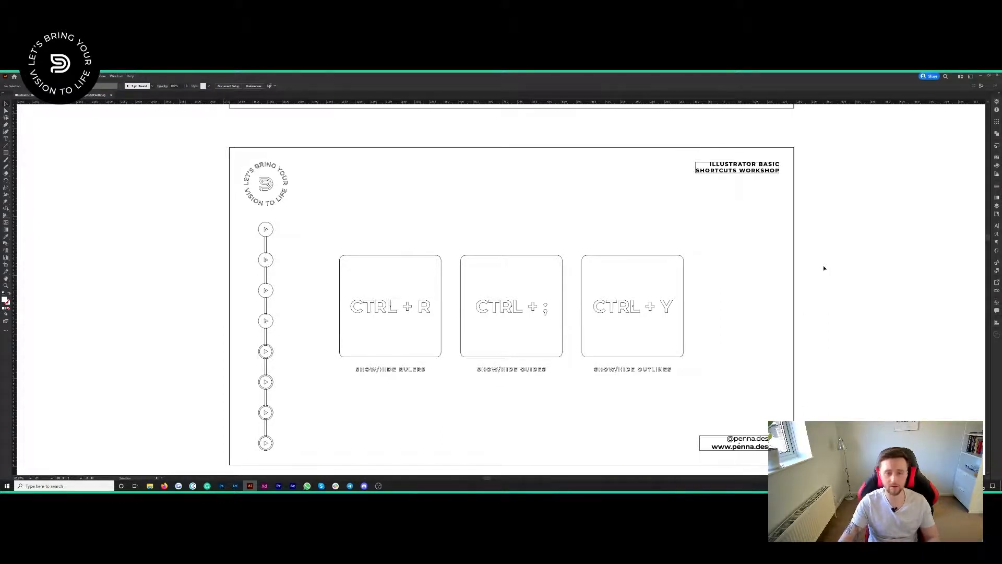
pyautogui.hscroll(-8, 376, 298)
pyautogui.scroll(1, 341, 281)
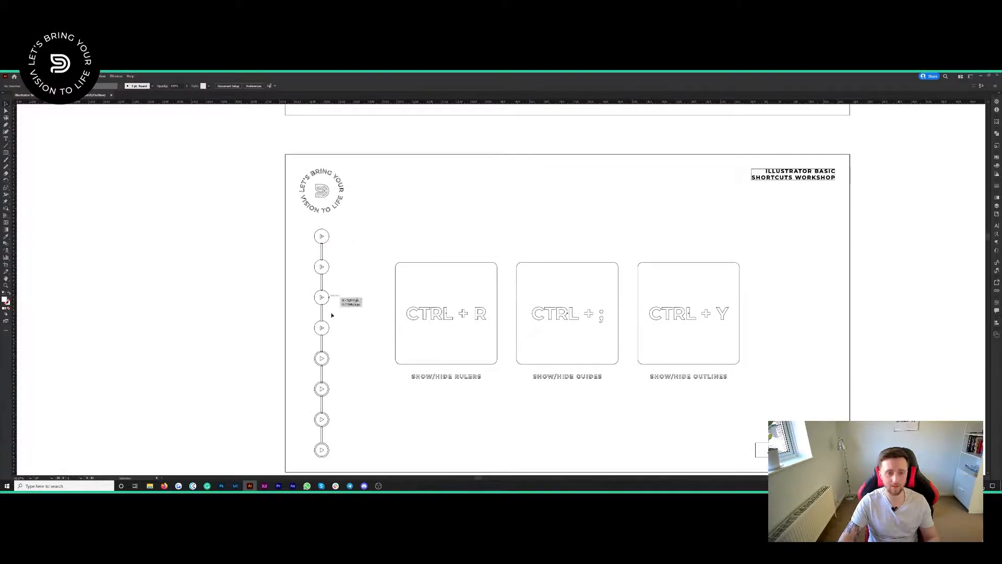
pyautogui.scroll(-1, 323, 431)
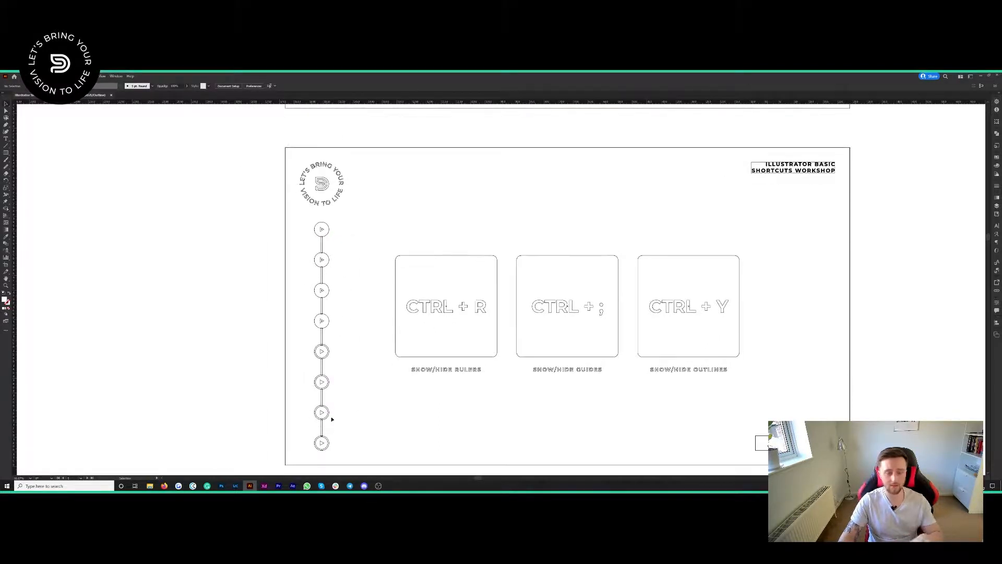
pyautogui.scroll(4, 327, 331)
pyautogui.hscroll(-3, 352, 346)
pyautogui.scroll(-4, 353, 345)
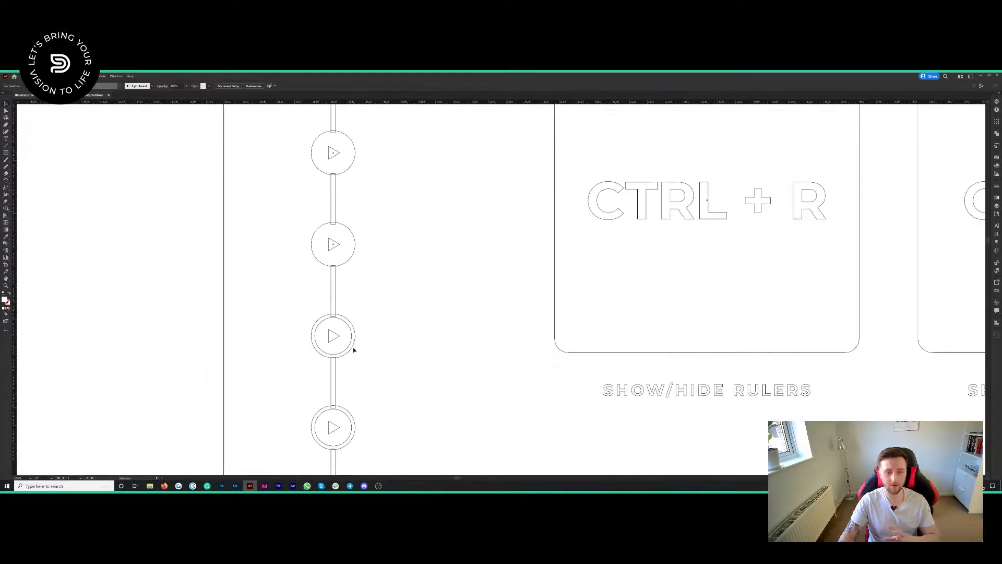
pyautogui.scroll(-1, 353, 349)
pyautogui.scroll(-5, 354, 349)
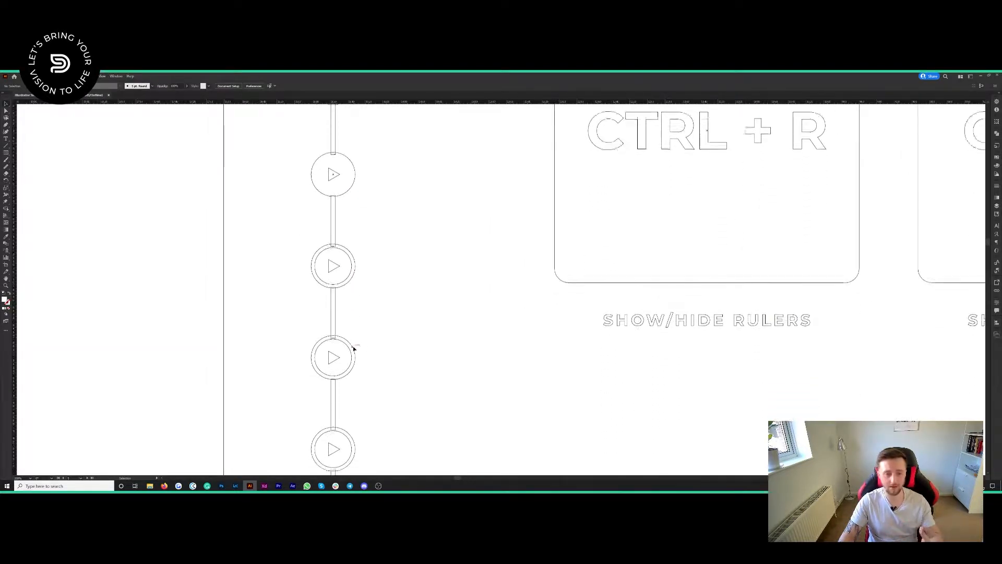
pyautogui.scroll(3, 354, 349)
pyautogui.scroll(12, 353, 349)
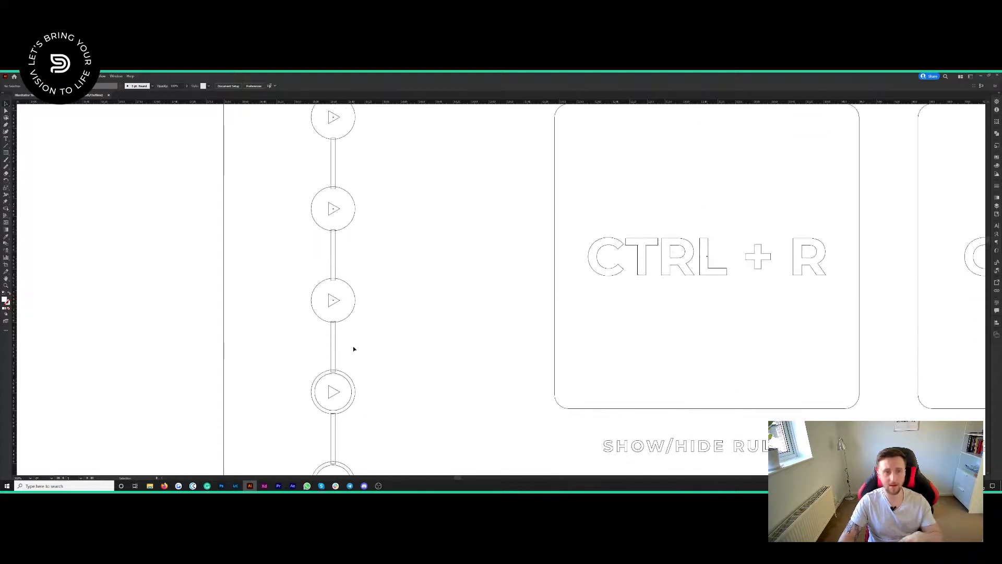
pyautogui.scroll(2, 353, 349)
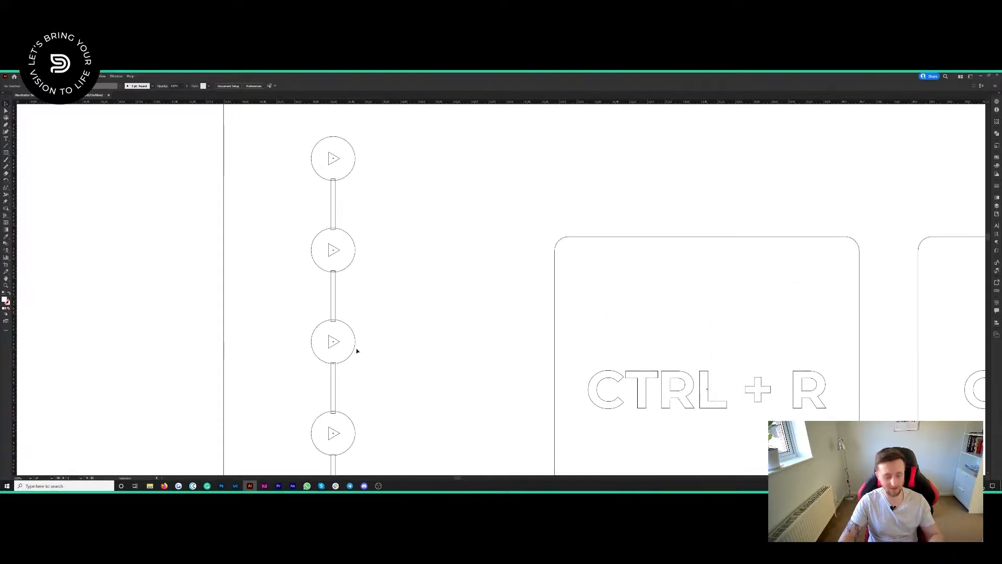
# Toggle outline view off and on again, and examine the outlined progress markers and shortcut key boxes.
pyautogui.hotkey('ctrl', 'y')
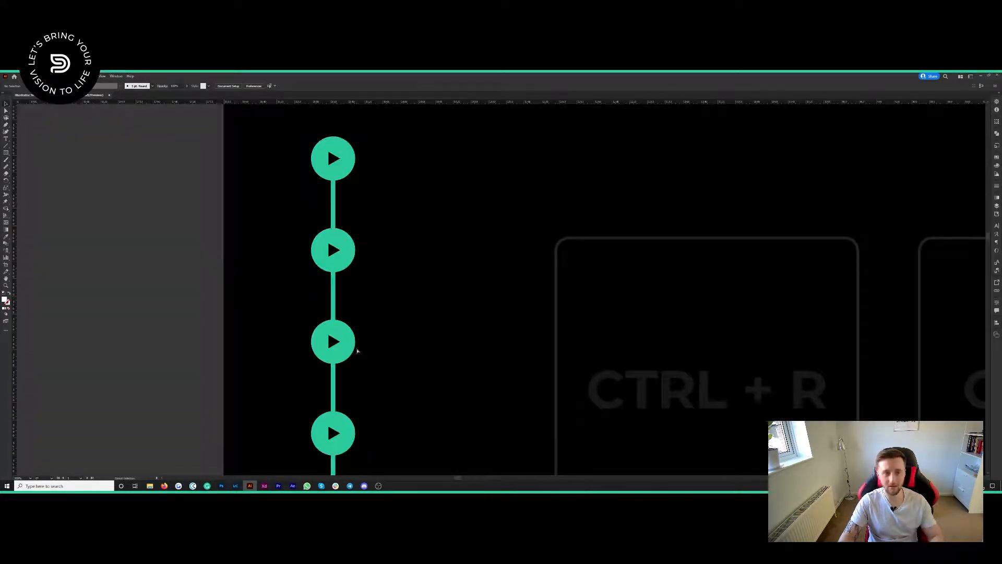
pyautogui.hotkey('ctrl', 'y')
pyautogui.scroll(1, 364, 341)
pyautogui.scroll(1, 318, 197)
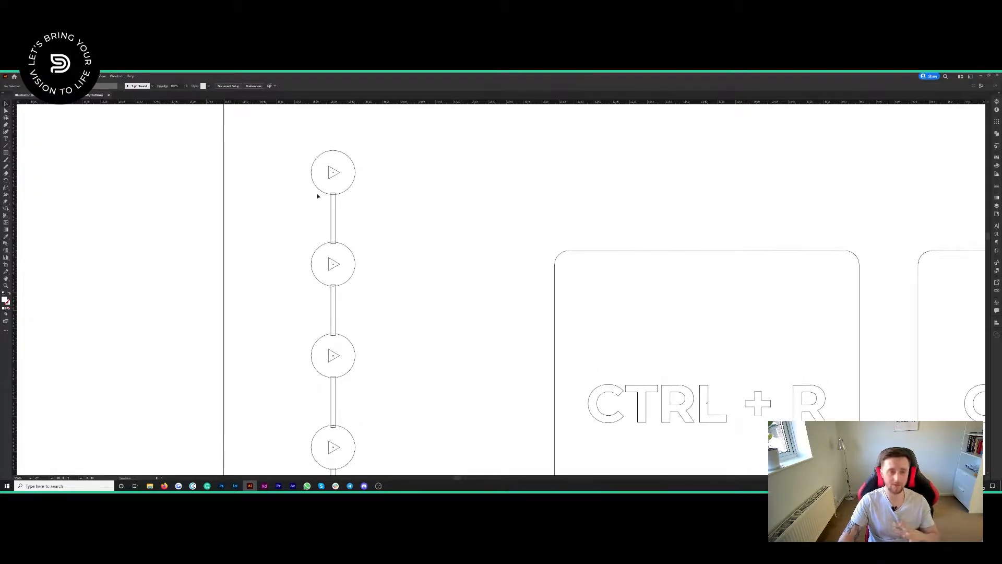
pyautogui.scroll(-3, 351, 287)
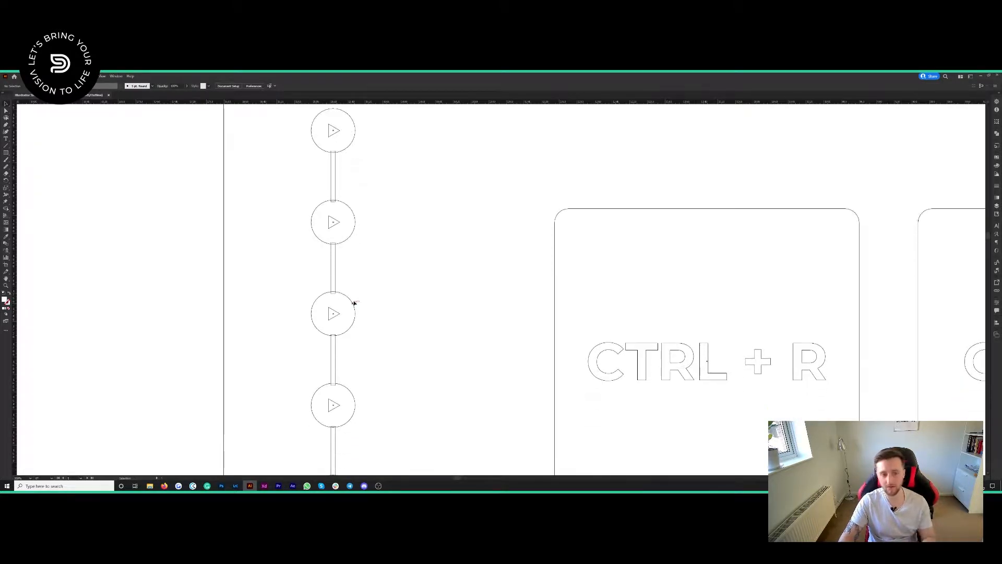
pyautogui.scroll(-5, 407, 329)
pyautogui.hscroll(15, 461, 354)
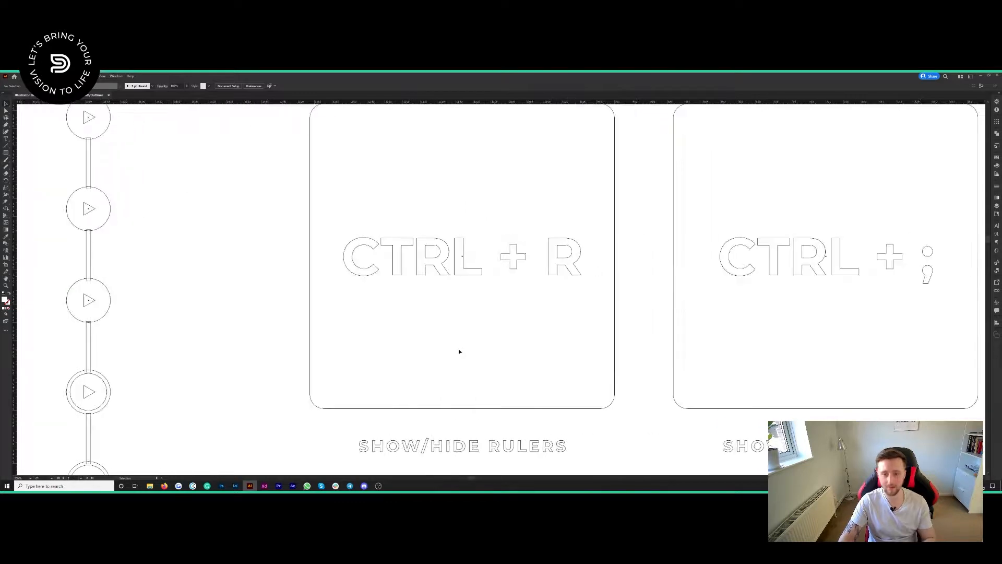
pyautogui.scroll(-5, 460, 351)
pyautogui.hscroll(2, 460, 351)
pyautogui.scroll(-1, 459, 352)
pyautogui.hscroll(1, 459, 352)
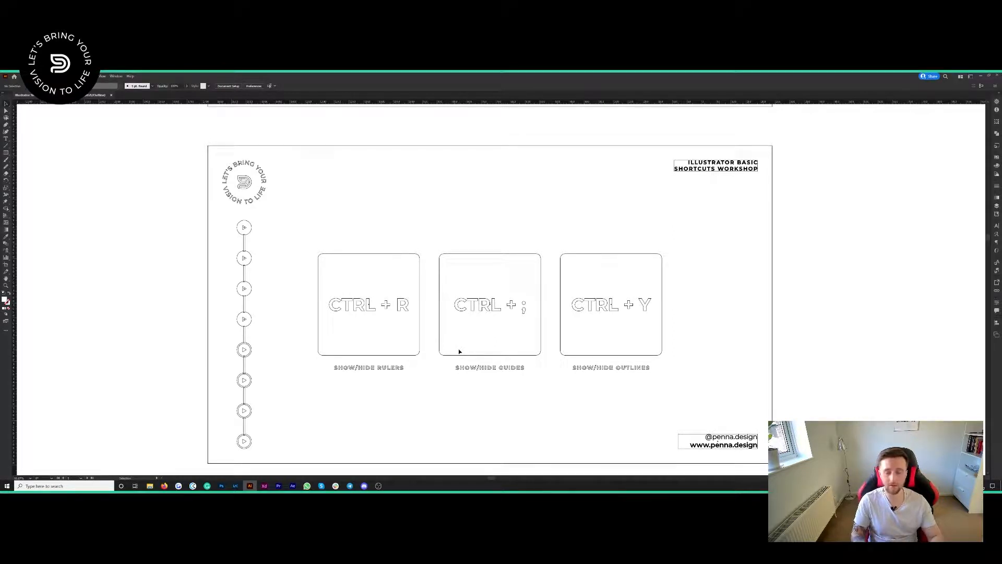
# Toggle outline view off, on and off again to return the artboard to full-colour preview.
pyautogui.hotkey('ctrl', 'y')
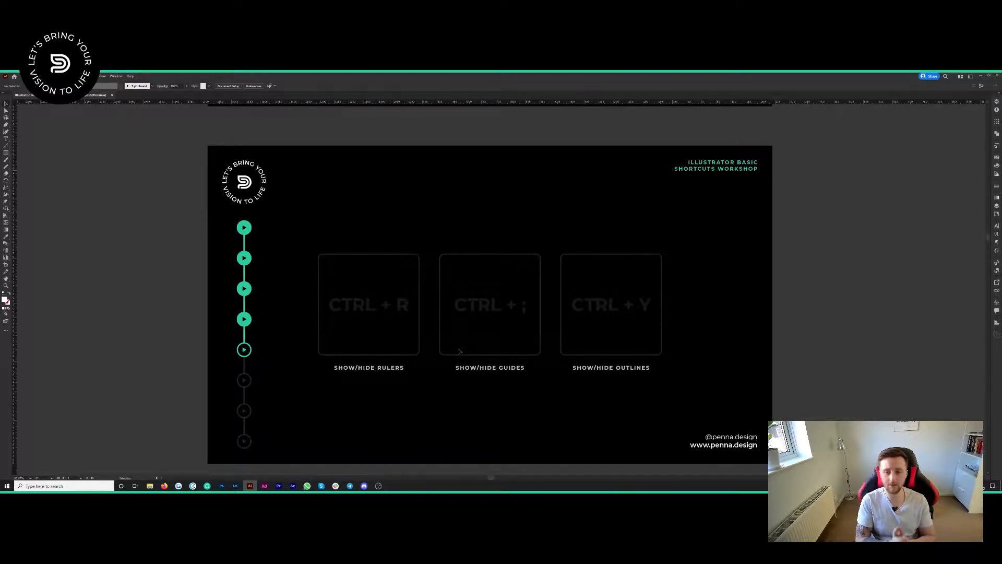
pyautogui.hotkey('ctrl', 'y')
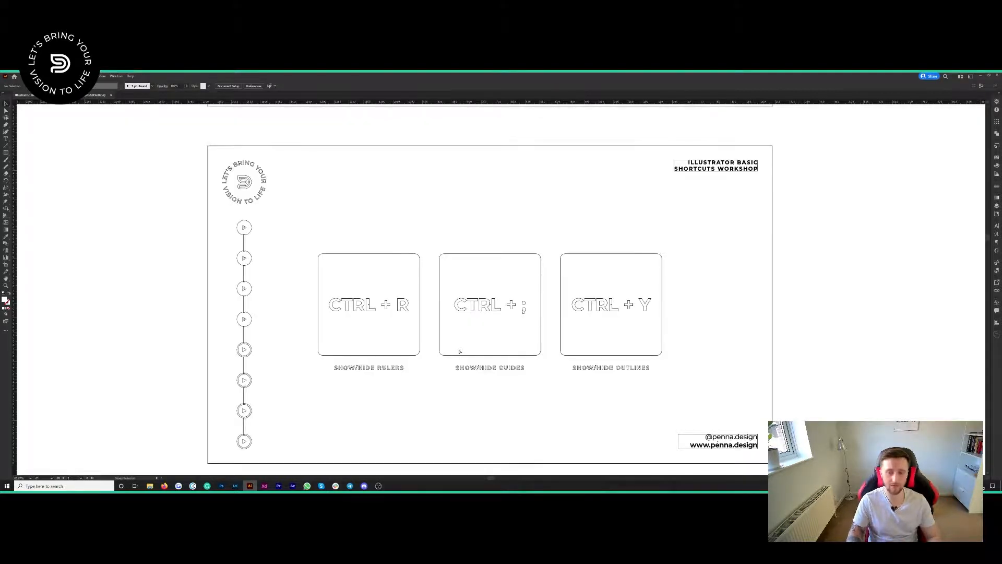
pyautogui.hotkey('ctrl', 'y')
# Draw a loose row of six small white squares above the GROUP and UNGROUP key boxes on the next artboard.
pyautogui.scroll(-2, 833, 298)
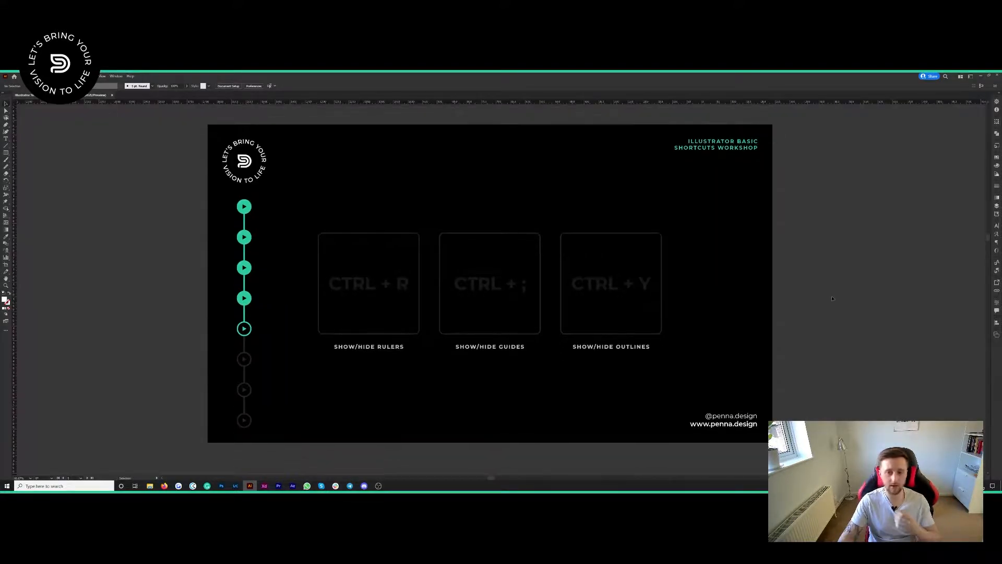
pyautogui.scroll(-12, 833, 298)
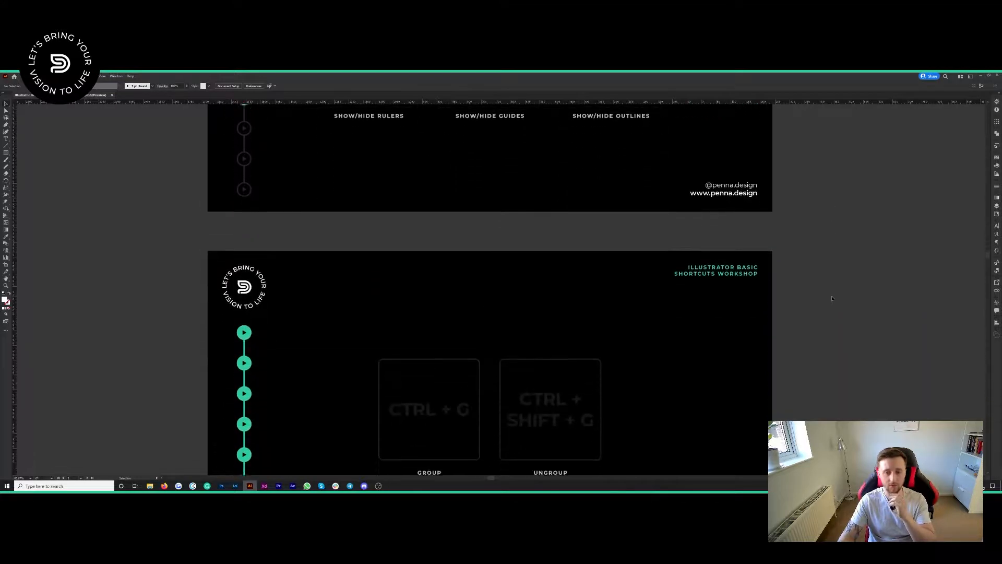
pyautogui.scroll(-1, 833, 298)
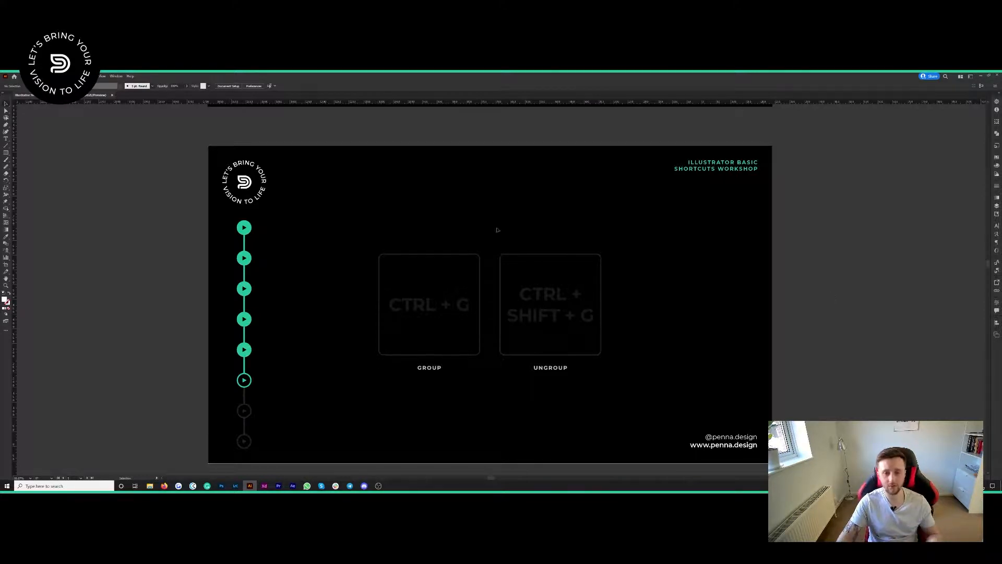
pyautogui.press('m')
pyautogui.moveTo(384, 202)
pyautogui.mouseDown()
pyautogui.moveTo(403, 219)
pyautogui.moveTo(456, 227)
pyautogui.moveTo(549, 210)
pyautogui.moveTo(593, 216)
pyautogui.mouseUp()
pyautogui.moveTo(619, 198); pyautogui.dragTo(638, 217)
pyautogui.press('v')
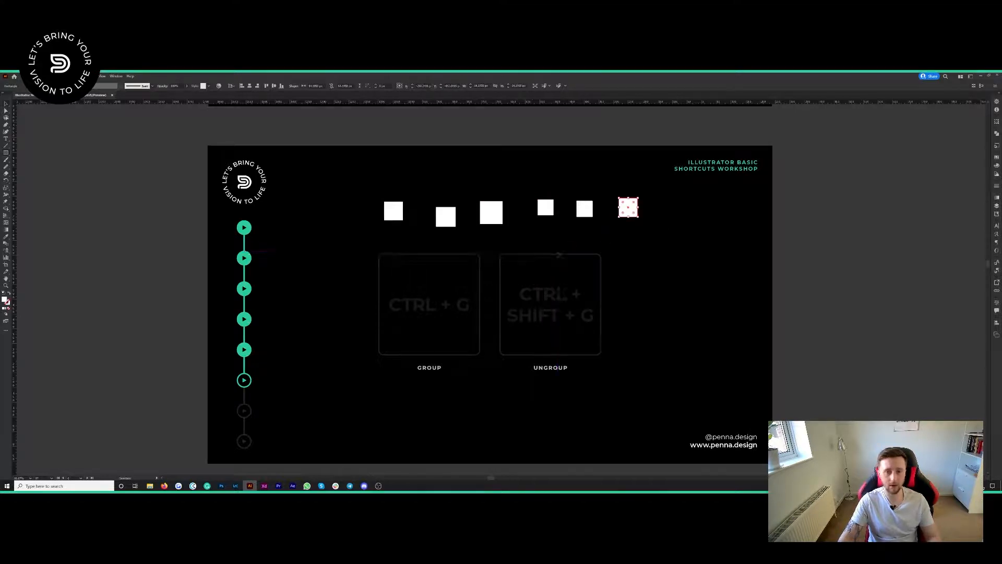
# Add all six small white squares to the selection individually, starting with the fourth one, and clear the selection.
pyautogui.click(584, 208)
pyautogui.click(628, 208)
pyautogui.click(545, 208)
pyautogui.keyDown('shift'); pyautogui.click(585, 209); pyautogui.keyUp('shift')
pyautogui.keyDown('shift'); pyautogui.click(628, 207); pyautogui.keyUp('shift')
pyautogui.keyDown('shift'); pyautogui.click(491, 213); pyautogui.keyUp('shift')
pyautogui.keyDown('shift'); pyautogui.click(446, 216); pyautogui.keyUp('shift')
pyautogui.keyDown('shift'); pyautogui.click(394, 211); pyautogui.keyUp('shift')
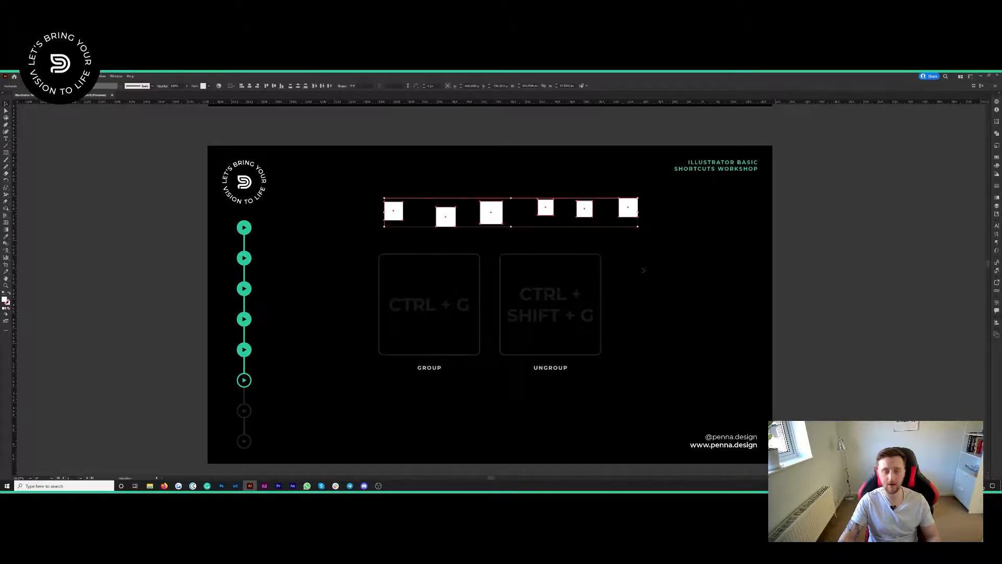
pyautogui.click(776, 246)
# Build the selection of six squares one by one from the rightmost to the leftmost, and deselect them.
pyautogui.click(628, 207)
pyautogui.keyDown('shift'); pyautogui.click(584, 209); pyautogui.keyUp('shift')
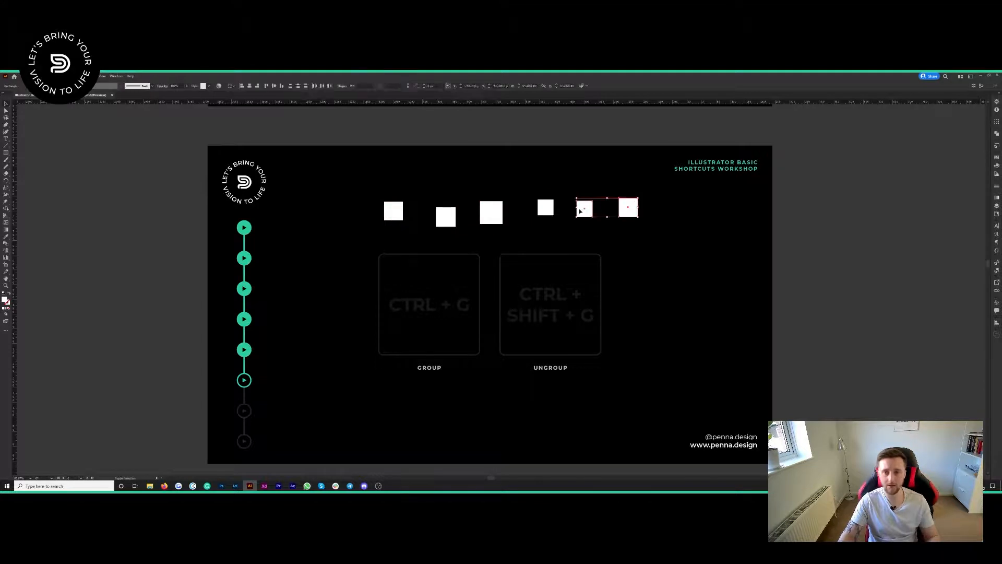
pyautogui.keyDown('shift'); pyautogui.click(545, 207); pyautogui.keyUp('shift')
pyautogui.keyDown('shift'); pyautogui.click(491, 212); pyautogui.keyUp('shift')
pyautogui.keyDown('shift'); pyautogui.click(445, 216); pyautogui.keyUp('shift')
pyautogui.keyDown('shift'); pyautogui.click(395, 219); pyautogui.keyUp('shift')
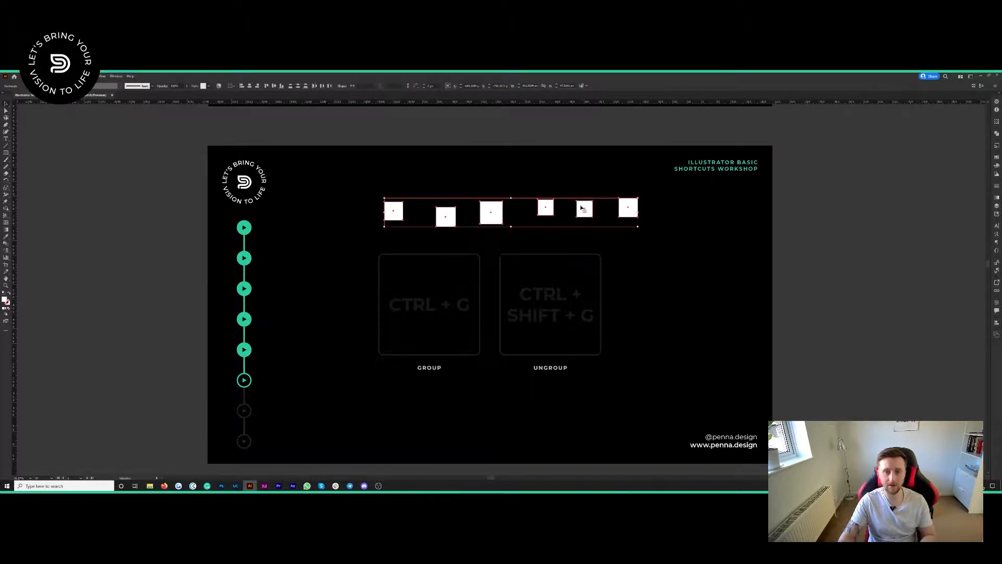
pyautogui.click(380, 138)
# Select all six white squares with one marquee, group them, and clear the selection.
pyautogui.moveTo(372, 135); pyautogui.dragTo(641, 226)
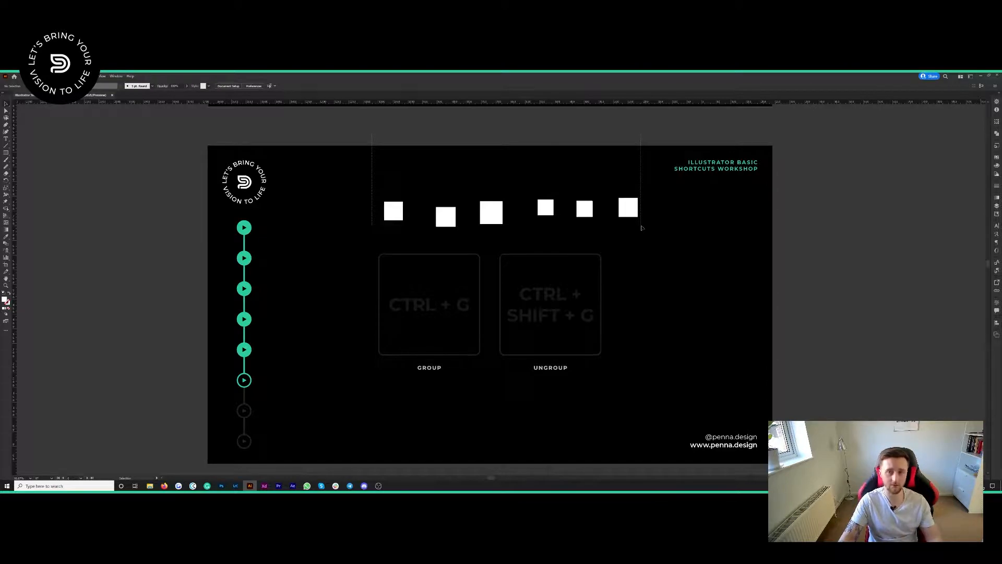
pyautogui.moveTo(642, 227); pyautogui.dragTo(642, 226)
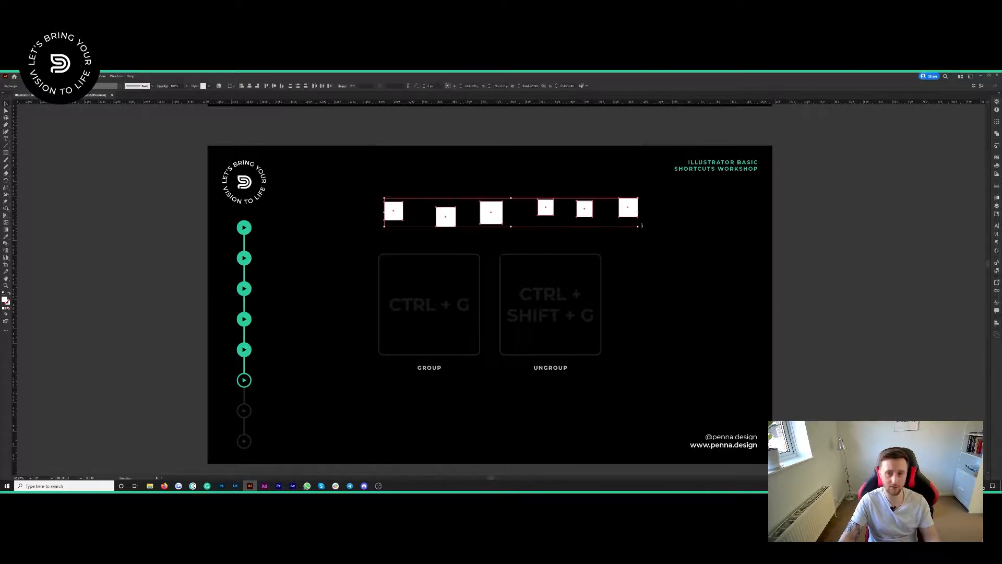
pyautogui.press('a')
pyautogui.hotkey('ctrl', 'g')
pyautogui.press('v')
pyautogui.click(812, 258)
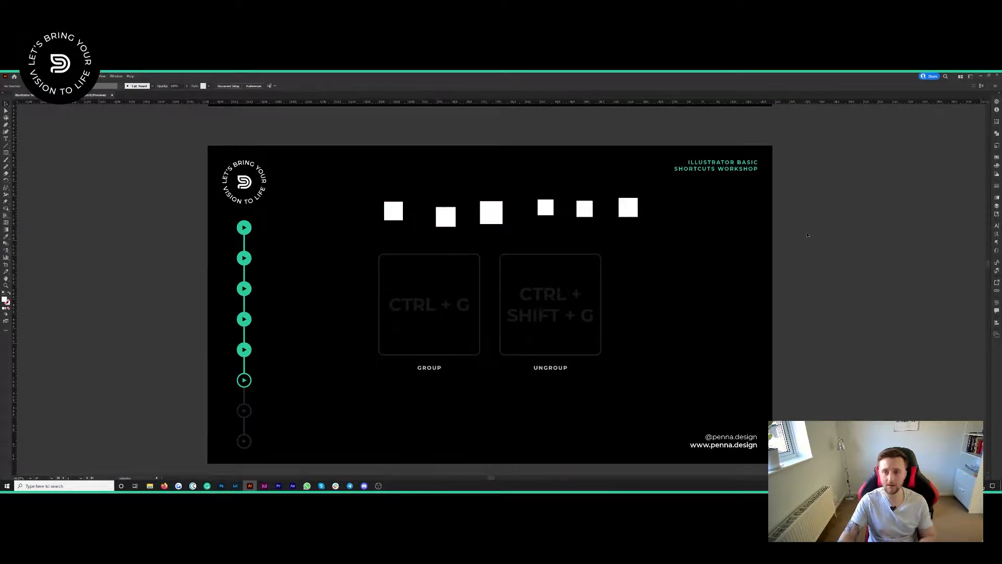
# Move the grouped squares as one unit slightly left and down, closer to the key boxes.
pyautogui.click(490, 213)
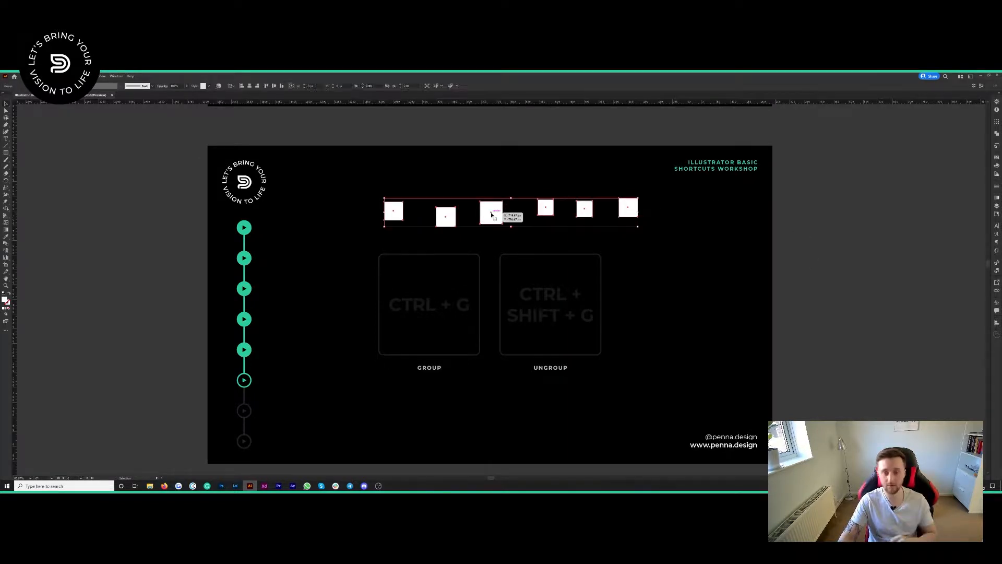
pyautogui.moveTo(492, 215)
pyautogui.mouseDown()
pyautogui.moveTo(520, 210)
pyautogui.moveTo(466, 226)
pyautogui.moveTo(489, 219)
pyautogui.moveTo(484, 212)
pyautogui.mouseUp()
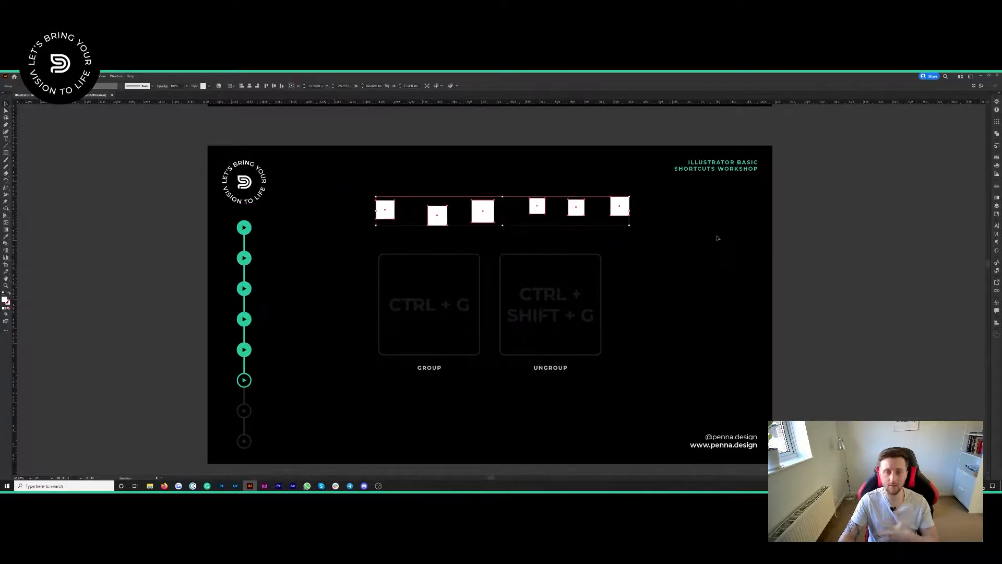
pyautogui.moveTo(495, 224)
pyautogui.mouseDown()
pyautogui.moveTo(477, 217)
pyautogui.moveTo(495, 232)
pyautogui.mouseUp()
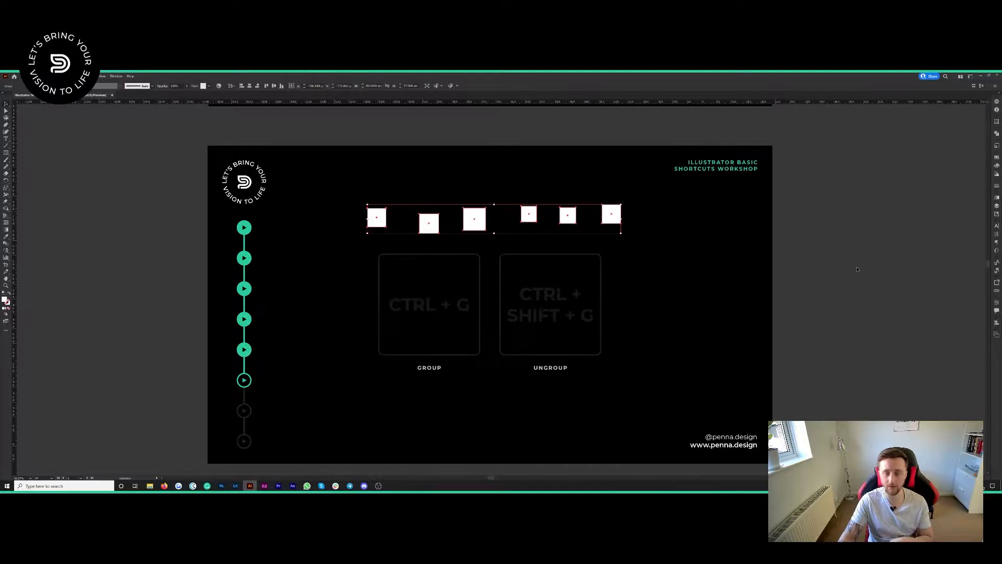
# Ungroup the six squares and move the largest one up and slightly right on its own.
pyautogui.press('a')
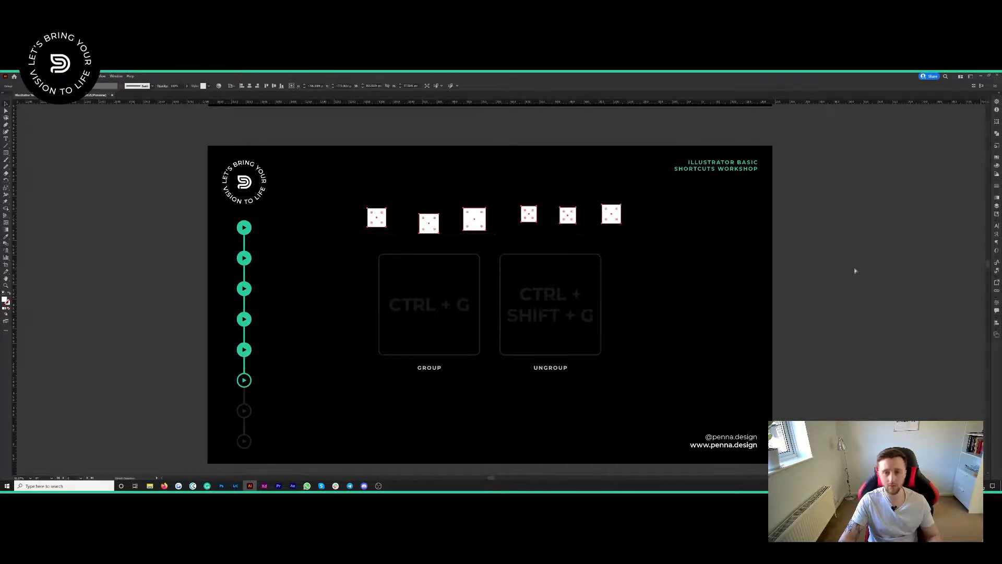
pyautogui.press('v')
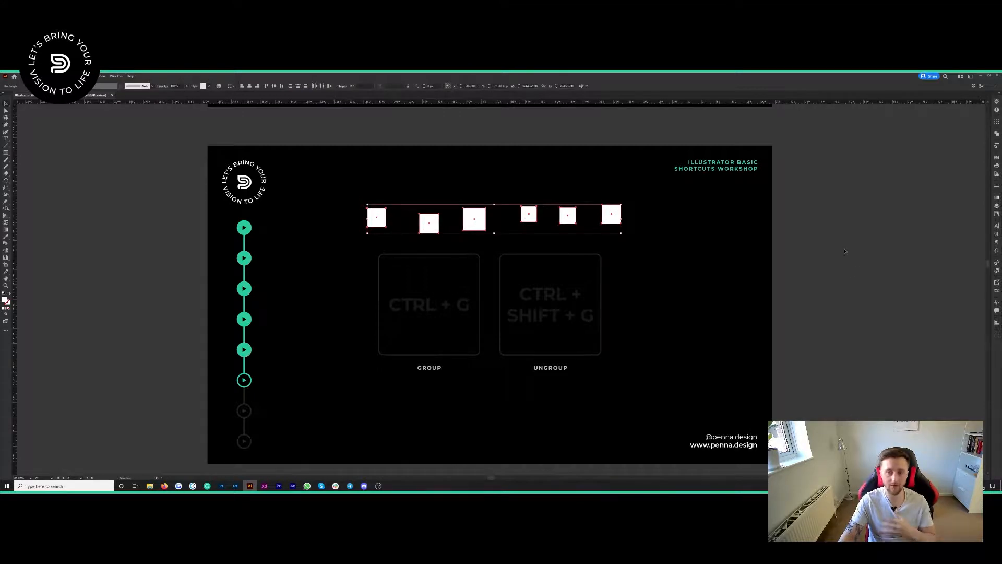
pyautogui.click(843, 249)
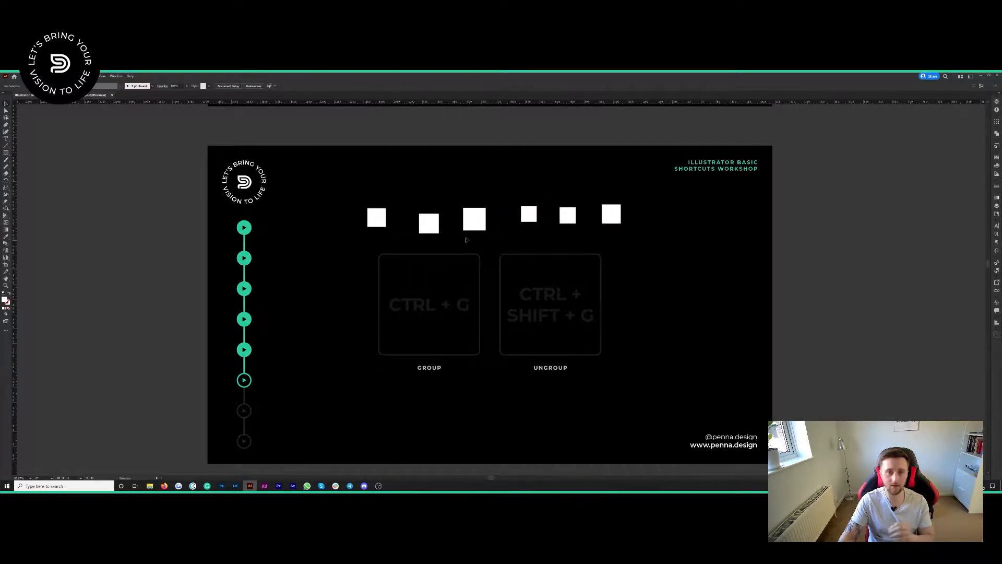
pyautogui.moveTo(473, 227); pyautogui.dragTo(483, 206)
pyautogui.click(369, 146)
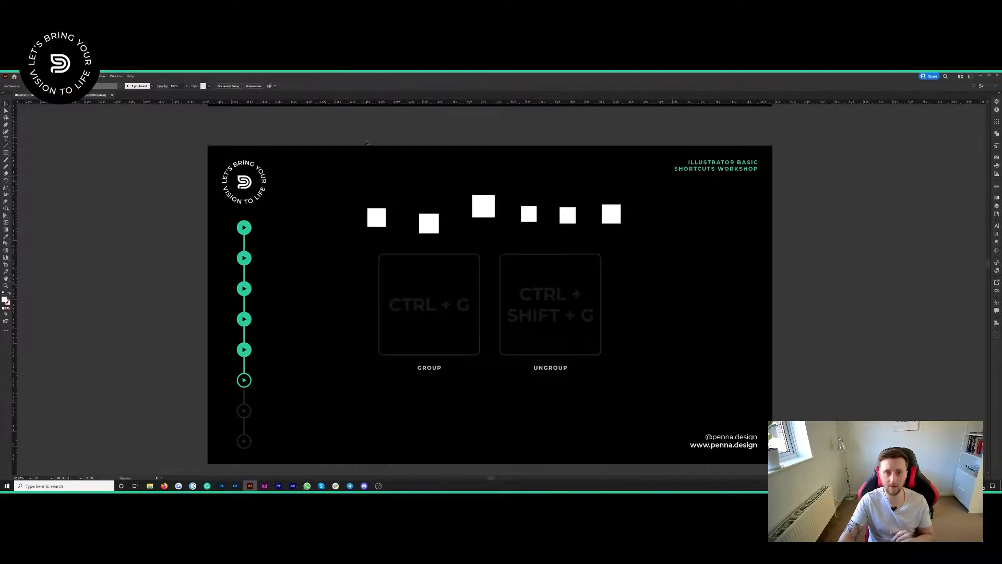
# Select the six squares again, shift them slightly up and right, and delete them from the artboard.
pyautogui.moveTo(360, 154); pyautogui.dragTo(619, 234)
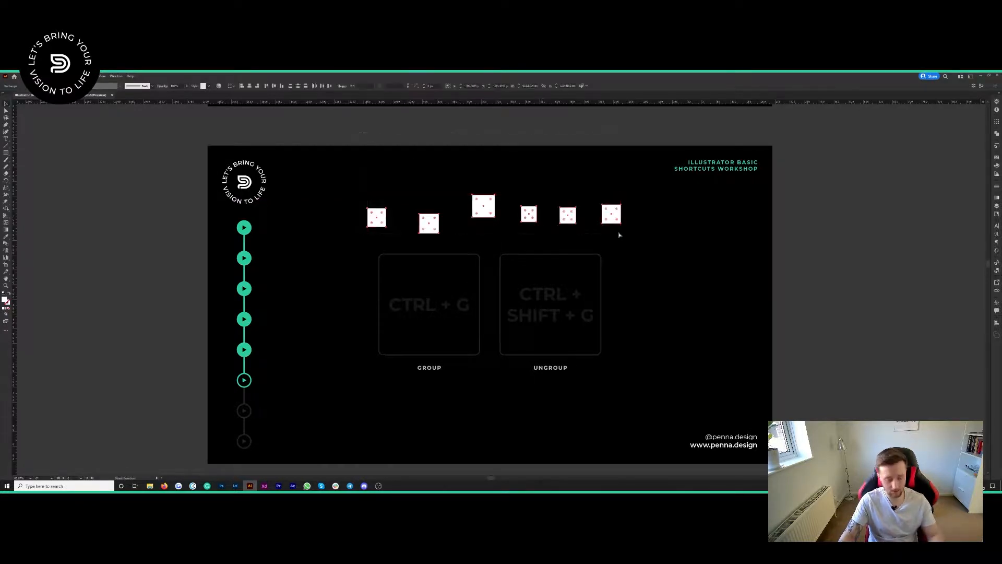
pyautogui.click(916, 246)
pyautogui.moveTo(483, 206)
pyautogui.mouseDown()
pyautogui.moveTo(507, 221)
pyautogui.moveTo(494, 202)
pyautogui.mouseUp()
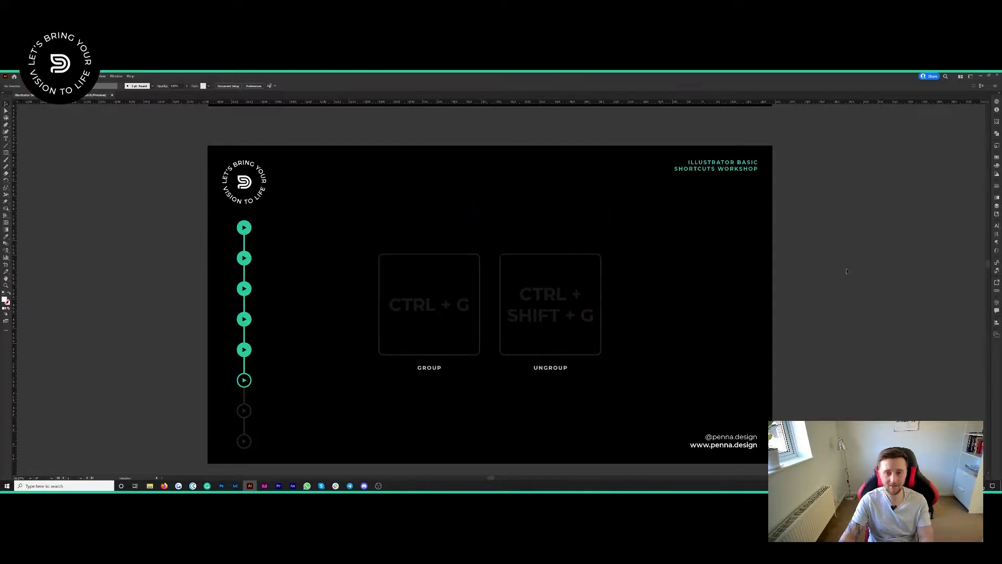
# Draw a white square on the gradient artboard and move it above the gap between the G and Shift+X boxes.
pyautogui.scroll(-8, 839, 265)
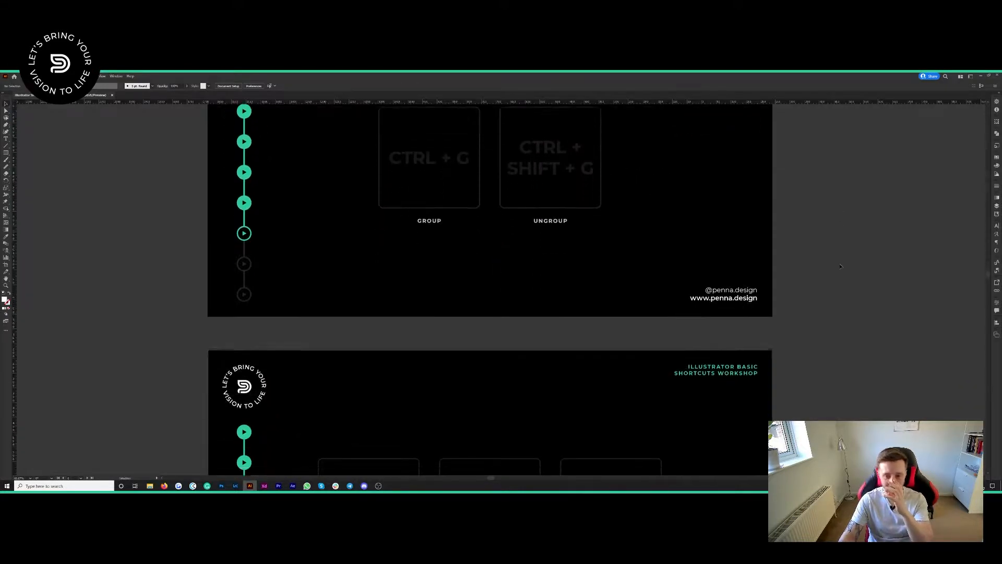
pyautogui.scroll(-5, 840, 266)
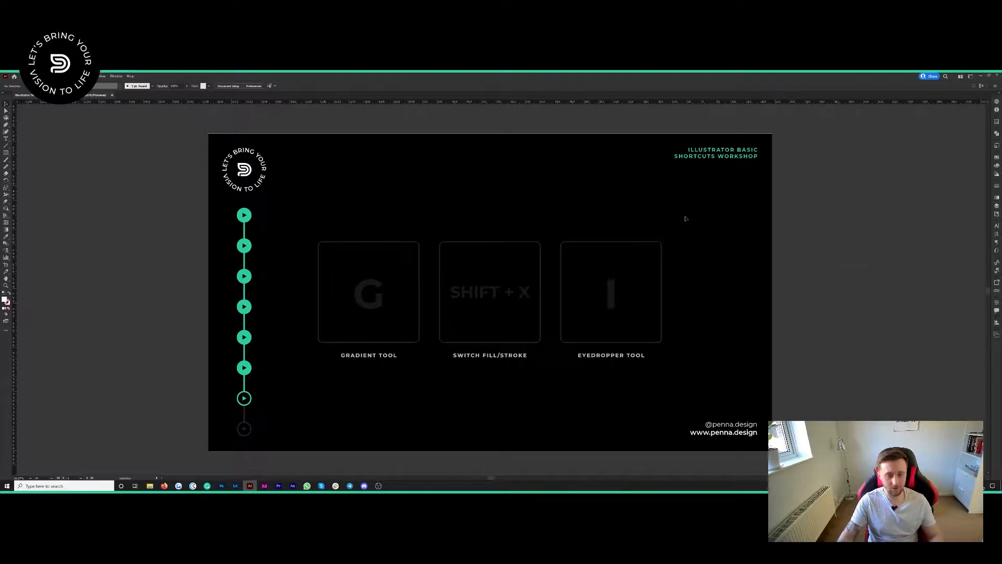
pyautogui.press('m')
pyautogui.moveTo(344, 202); pyautogui.dragTo(426, 282)
pyautogui.press('v')
pyautogui.moveTo(399, 227); pyautogui.dragTo(433, 188)
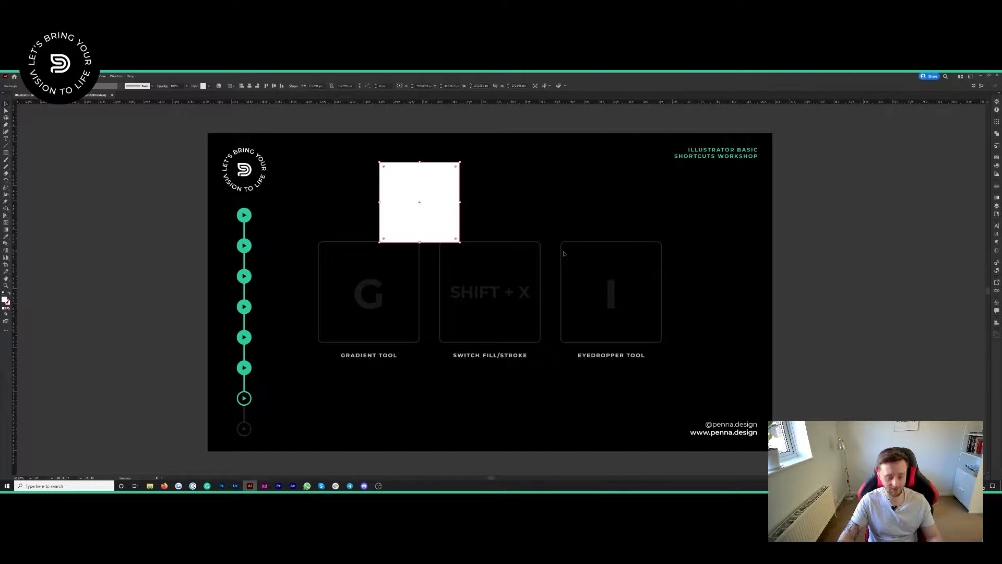
# Fill the square with a linear gradient and redirect it diagonally, white at the lower-right corner darkening towards the upper left.
pyautogui.press('g')
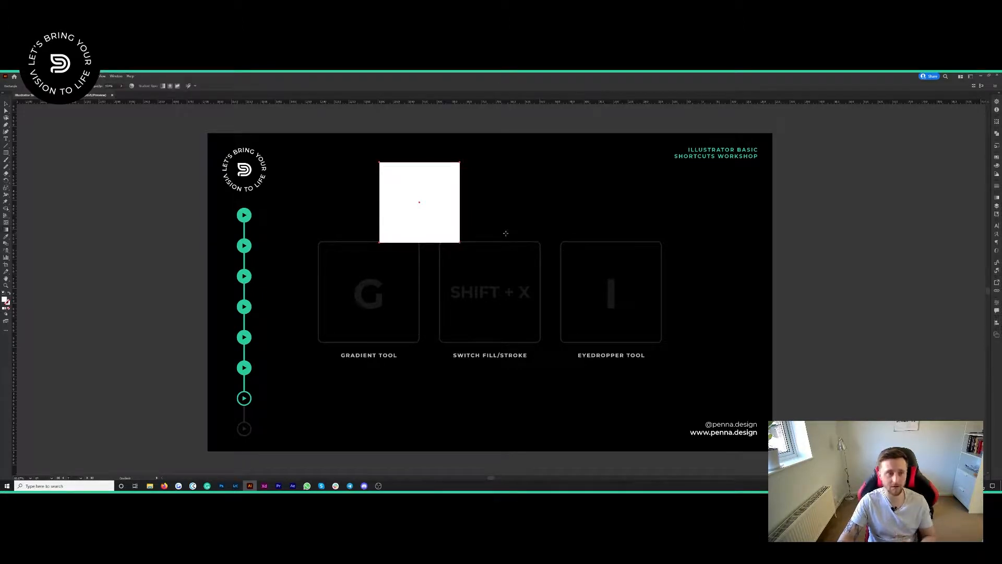
pyautogui.click(164, 87)
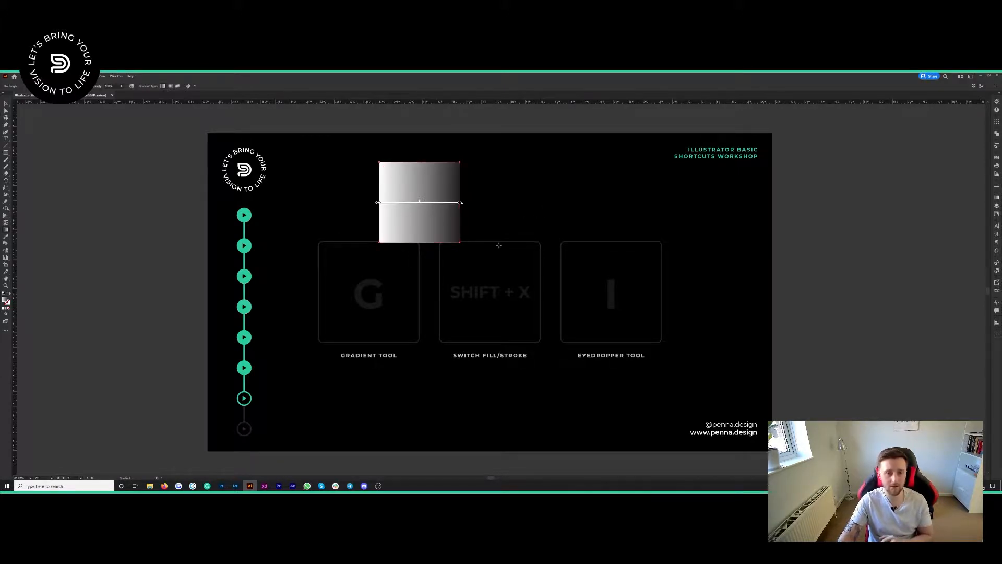
pyautogui.moveTo(460, 242)
pyautogui.mouseDown()
pyautogui.moveTo(369, 161)
pyautogui.moveTo(405, 154)
pyautogui.moveTo(407, 168)
pyautogui.moveTo(453, 169)
pyautogui.moveTo(386, 151)
pyautogui.moveTo(427, 174)
pyautogui.moveTo(431, 191)
pyautogui.mouseUp()
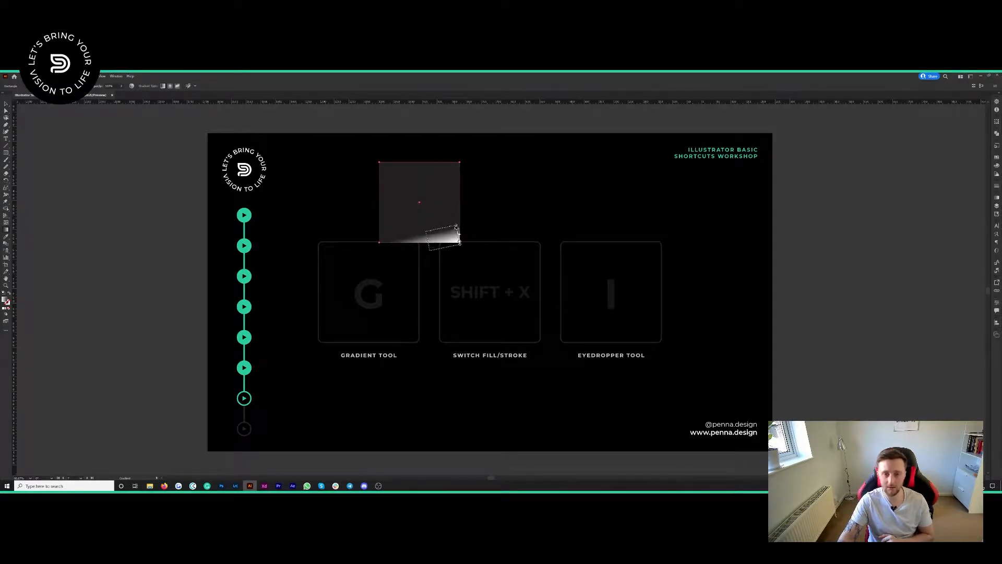
pyautogui.moveTo(458, 221); pyautogui.dragTo(454, 221)
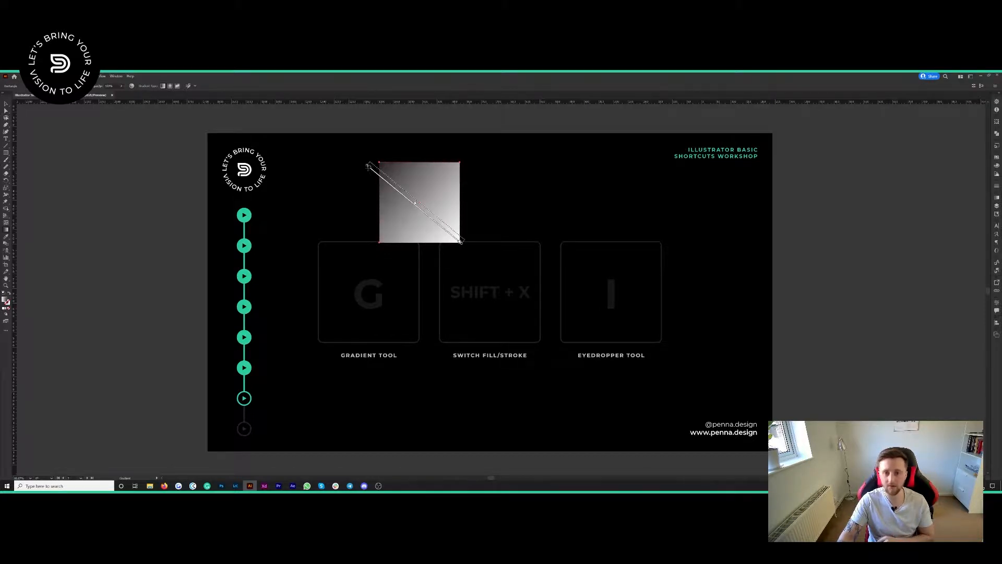
pyautogui.moveTo(373, 183)
pyautogui.mouseDown()
pyautogui.moveTo(433, 171)
pyautogui.moveTo(357, 201)
pyautogui.mouseUp()
pyautogui.moveTo(450, 186); pyautogui.dragTo(473, 192)
pyautogui.moveTo(381, 256)
pyautogui.mouseDown()
pyautogui.moveTo(413, 293)
pyautogui.moveTo(383, 195)
pyautogui.moveTo(472, 183)
pyautogui.moveTo(439, 177)
pyautogui.moveTo(454, 171)
pyautogui.moveTo(365, 306)
pyautogui.moveTo(389, 172)
pyautogui.moveTo(468, 185)
pyautogui.moveTo(397, 176)
pyautogui.moveTo(368, 209)
pyautogui.moveTo(398, 182)
pyautogui.mouseUp()
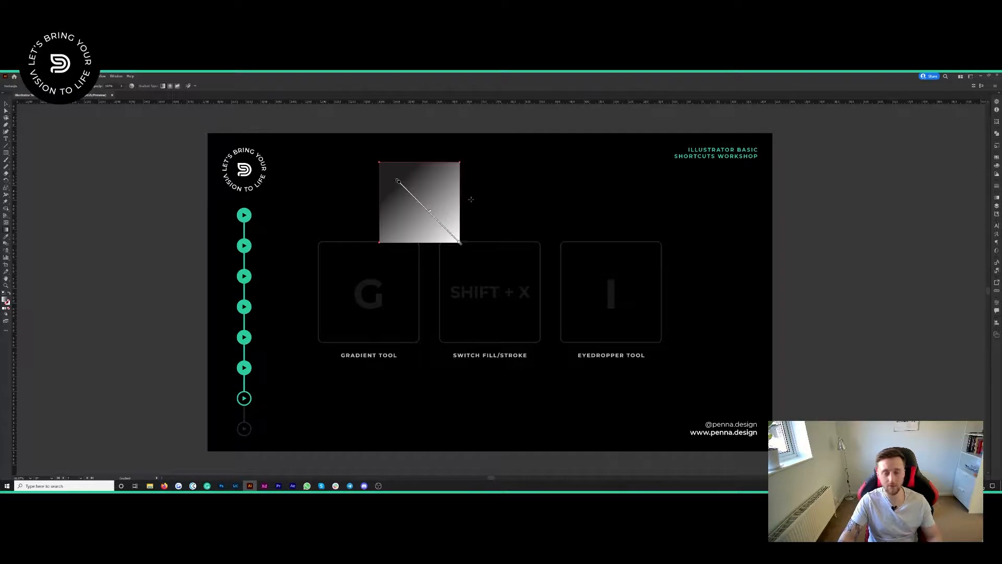
# Replace the gradient square with a new white-filled, black-stroked square on the canvas to the right of the artboard.
pyautogui.press('v')
pyautogui.press('Delete')
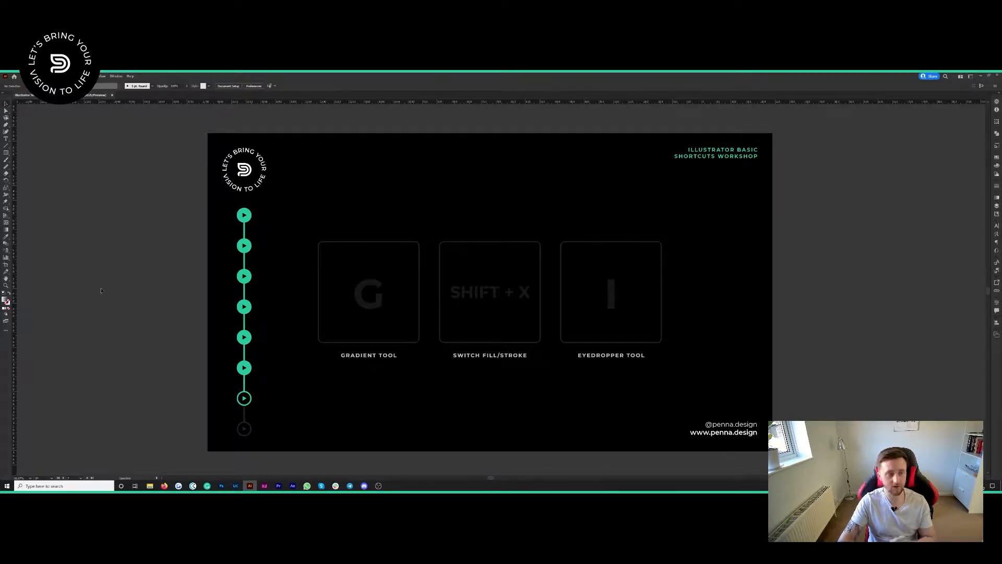
pyautogui.click(7, 293)
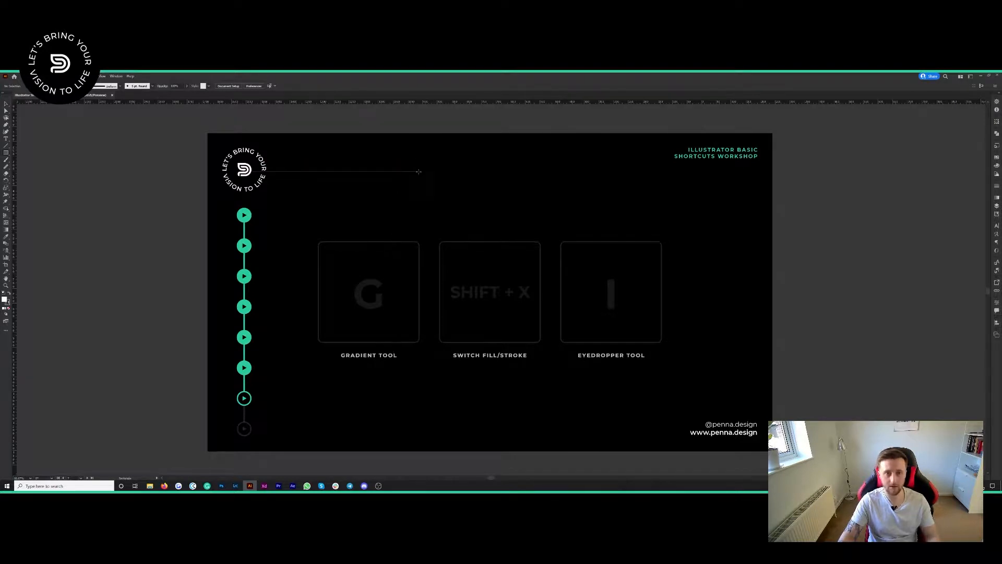
pyautogui.moveTo(796, 226); pyautogui.dragTo(873, 302)
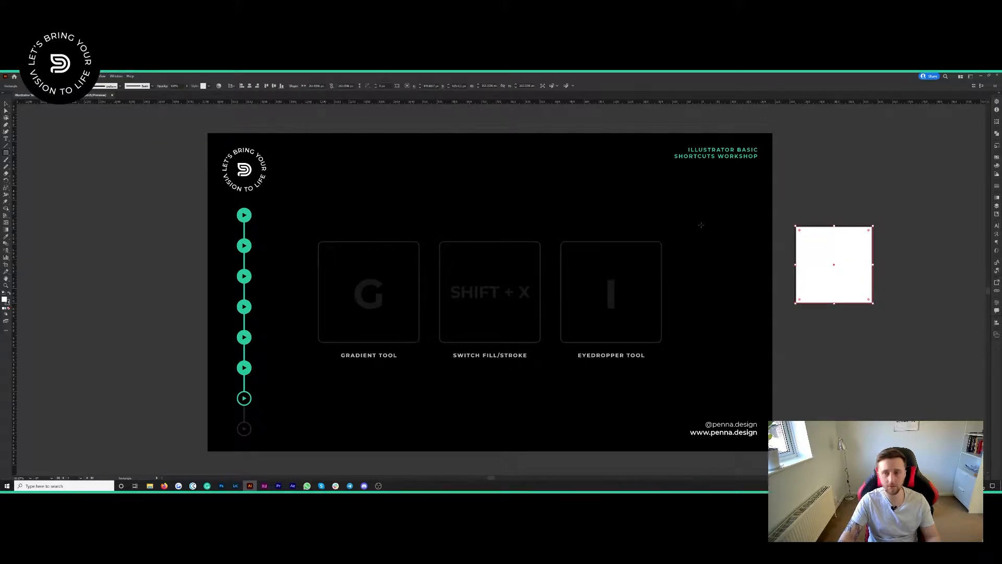
pyautogui.moveTo(860, 249); pyautogui.dragTo(854, 253)
pyautogui.click(890, 265)
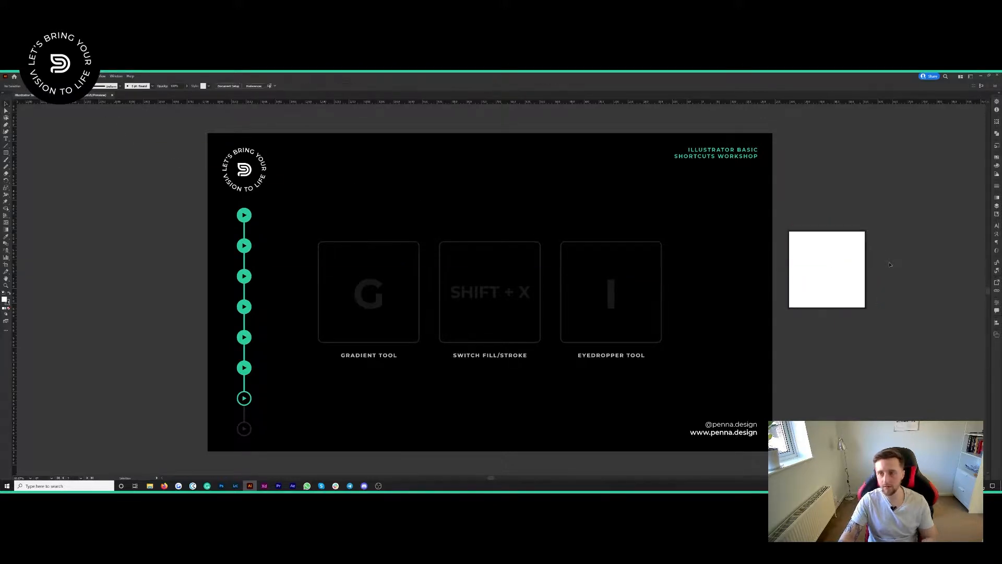
# Swap the square's fill and stroke repeatedly, ending on the white fill, and place it above the Shift+X box.
pyautogui.hscroll(2, 890, 265)
pyautogui.scroll(3, 821, 254)
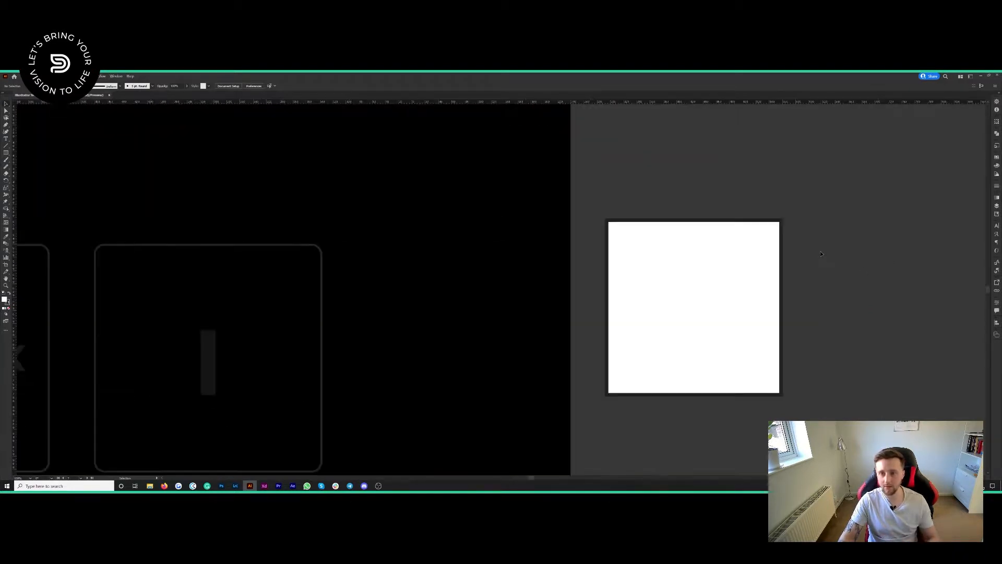
pyautogui.scroll(-1, 821, 259)
pyautogui.hotkey('ctrl', 'a')
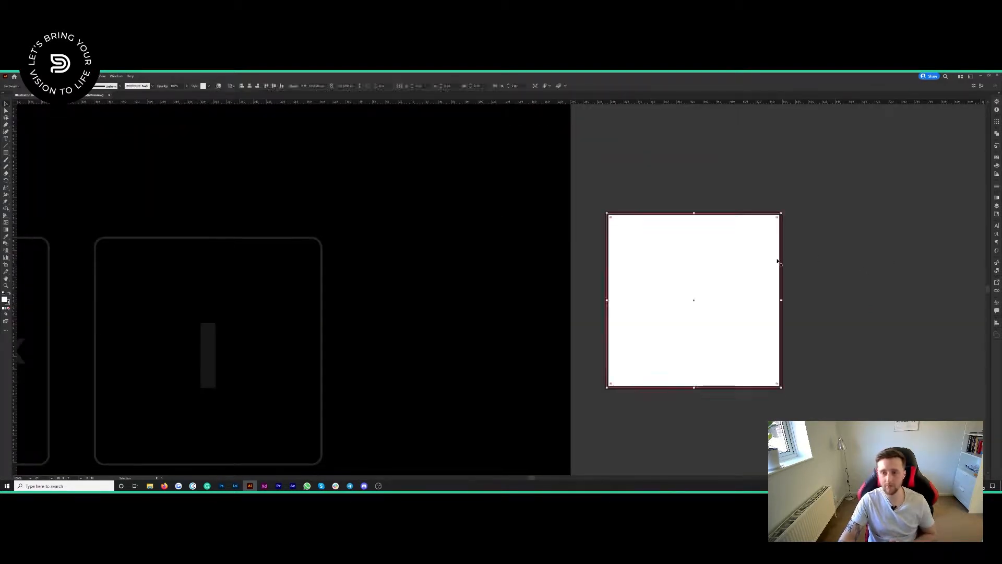
pyautogui.scroll(-1, 868, 261)
pyautogui.hscroll(-2, 868, 261)
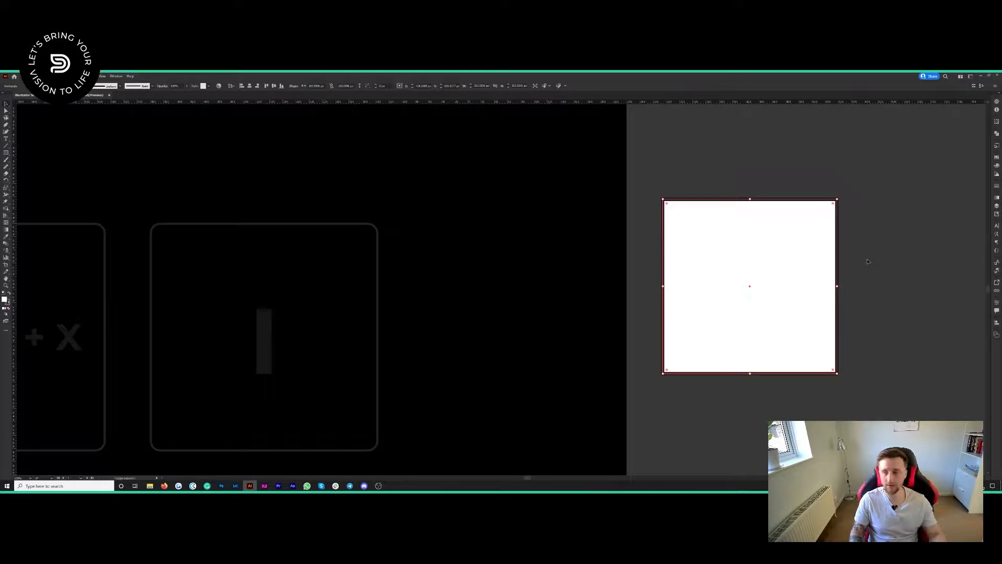
pyautogui.hotkey('shift', 'x')
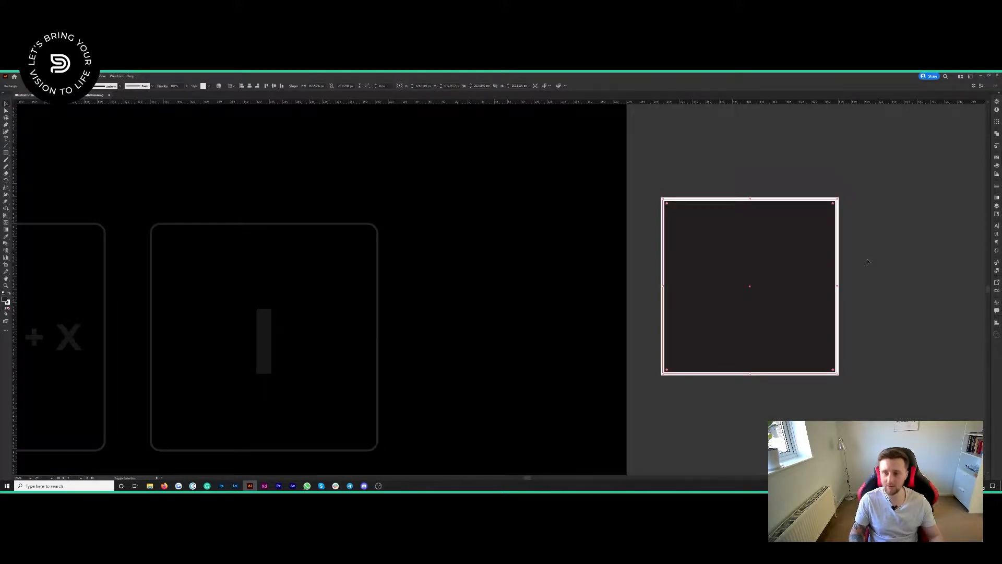
pyautogui.hotkey('shift', 'x')
pyautogui.hotkey('shift', 'x')
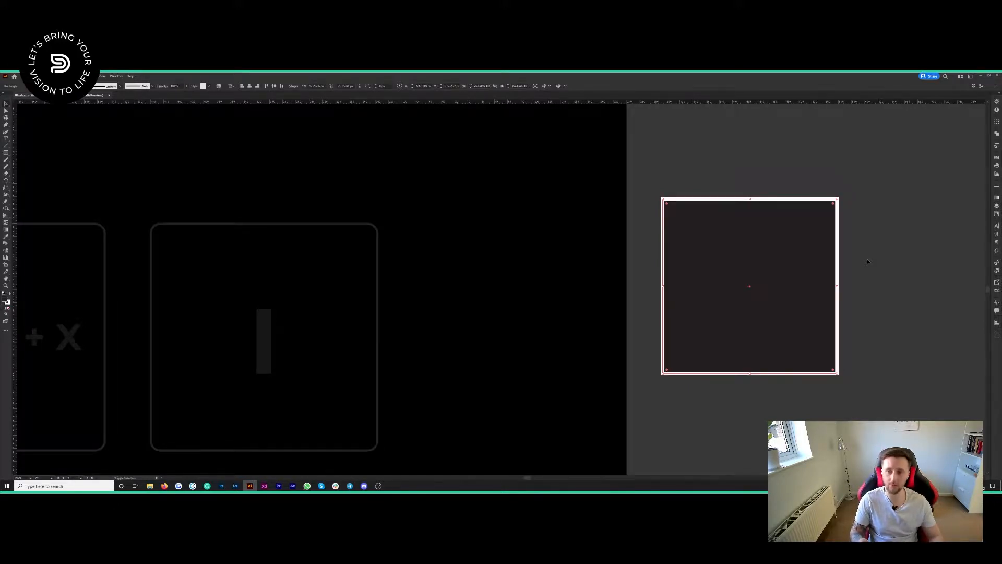
pyautogui.hotkey('shift', 'x')
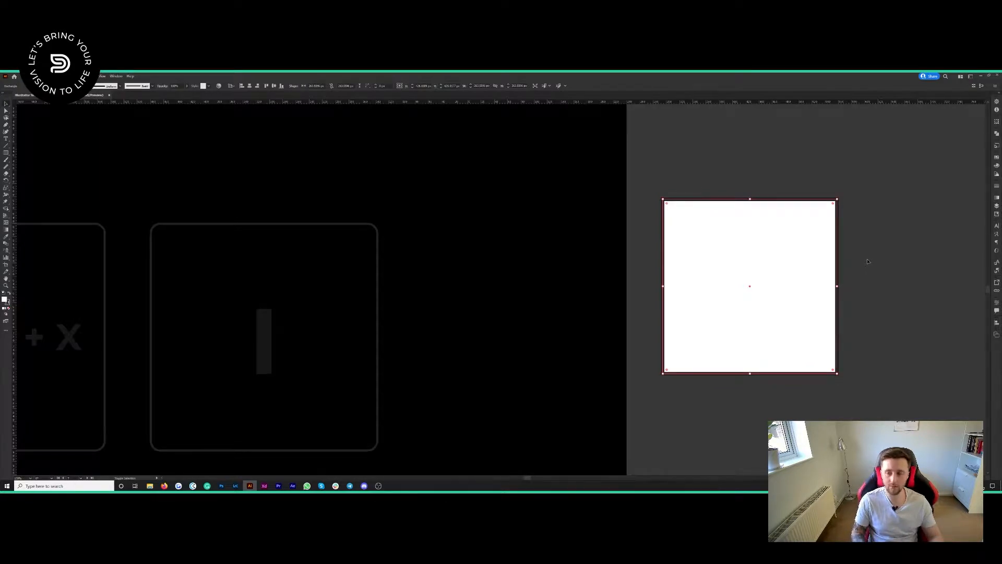
pyautogui.hotkey('shift', 'x')
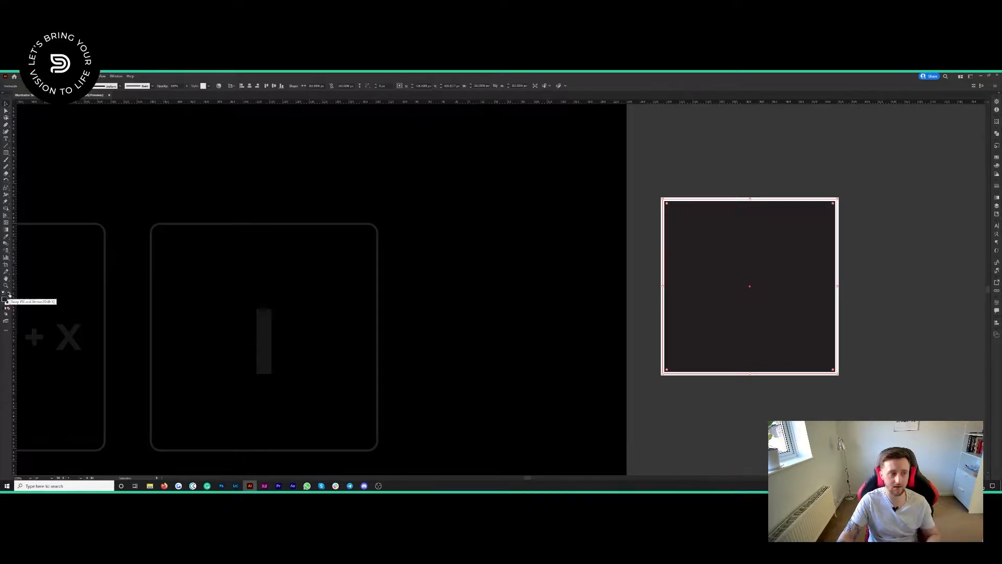
pyautogui.hotkey('shift', 'x')
pyautogui.hotkey('shift', 'x')
pyautogui.hotkey('shift', 'x')
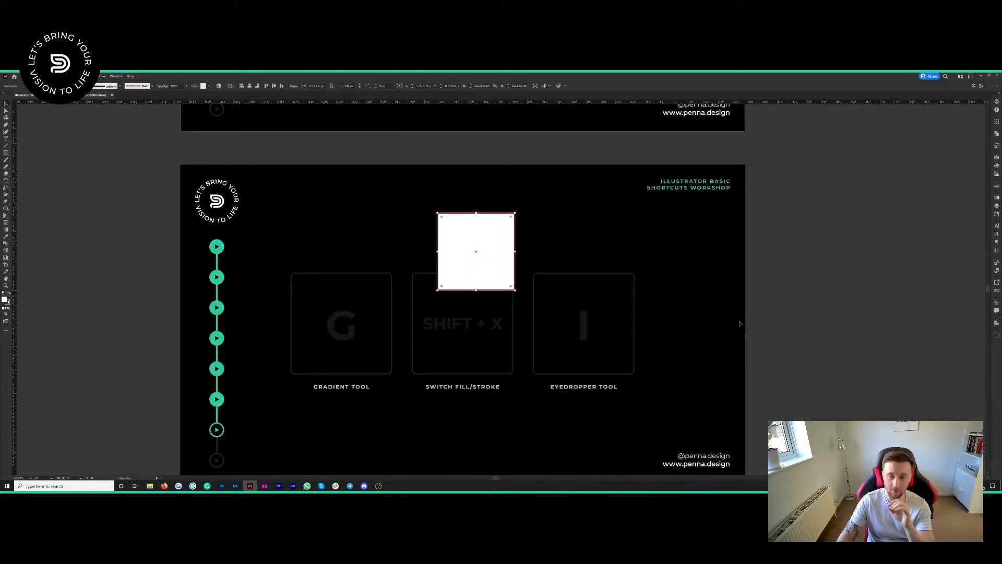
# Add the text SADASD above the Eyedropper Tool box, to the right of the white square.
pyautogui.scroll(1, 793, 327)
pyautogui.scroll(1, 793, 328)
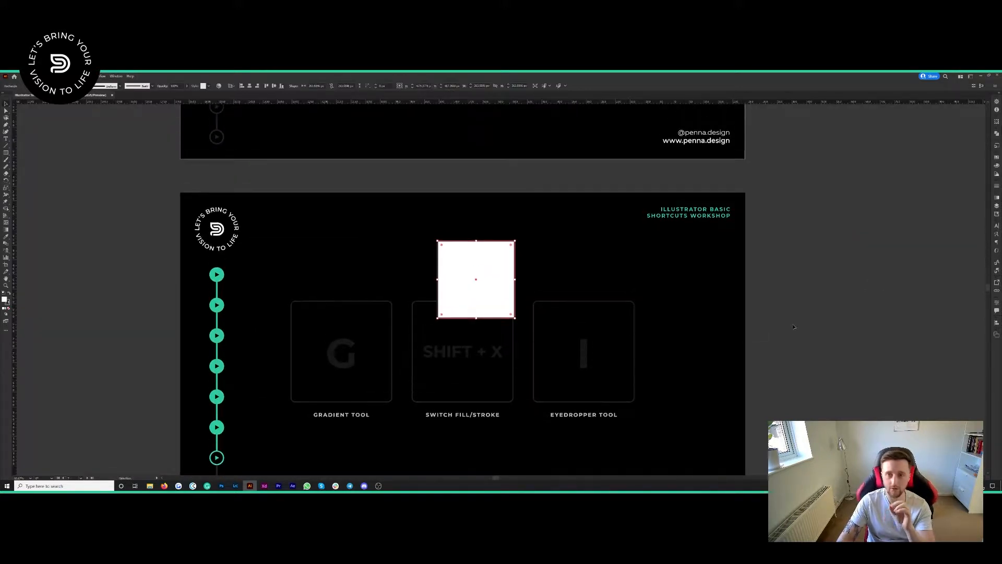
pyautogui.scroll(1, 795, 327)
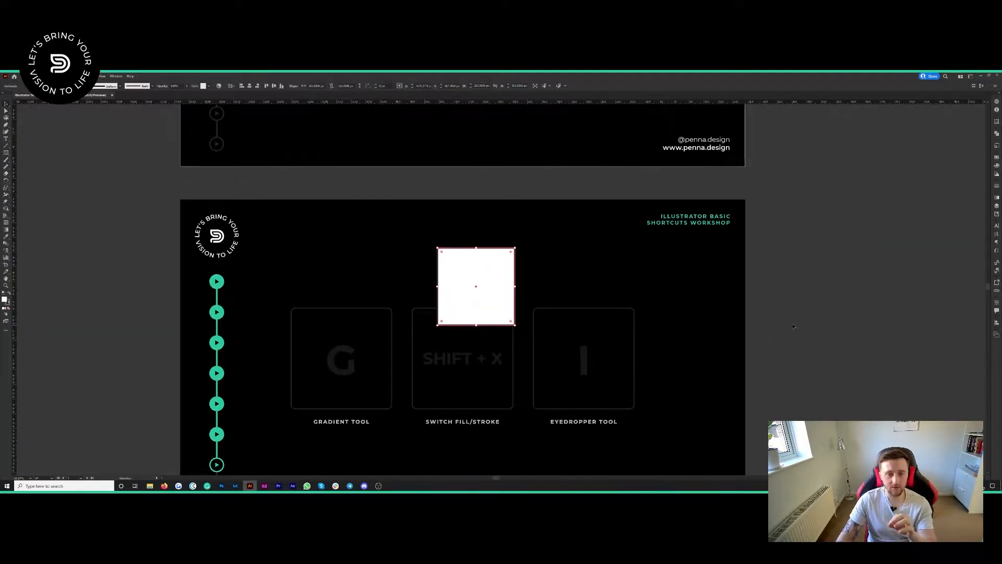
pyautogui.press('t')
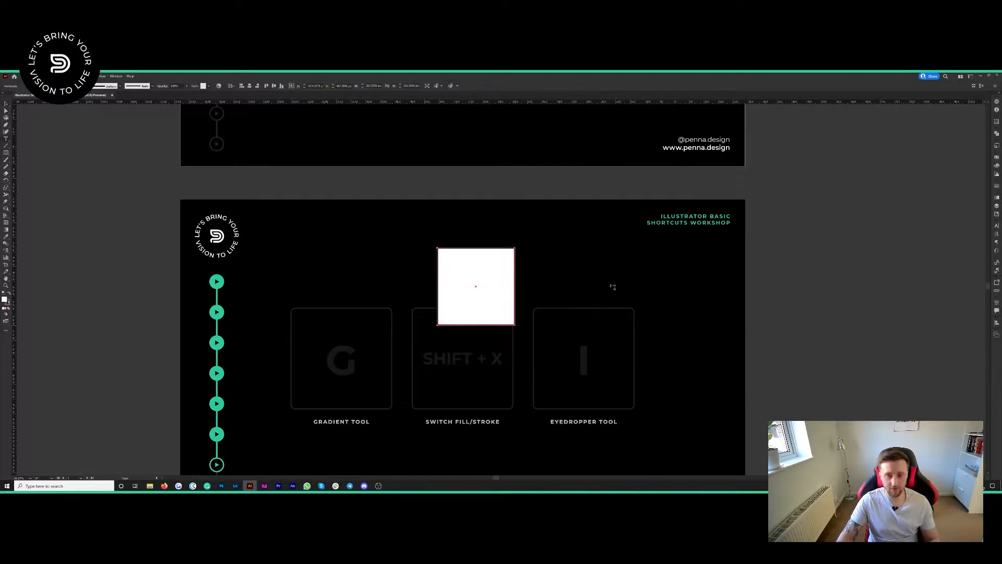
pyautogui.click(556, 253)
pyautogui.press('BackSpace')
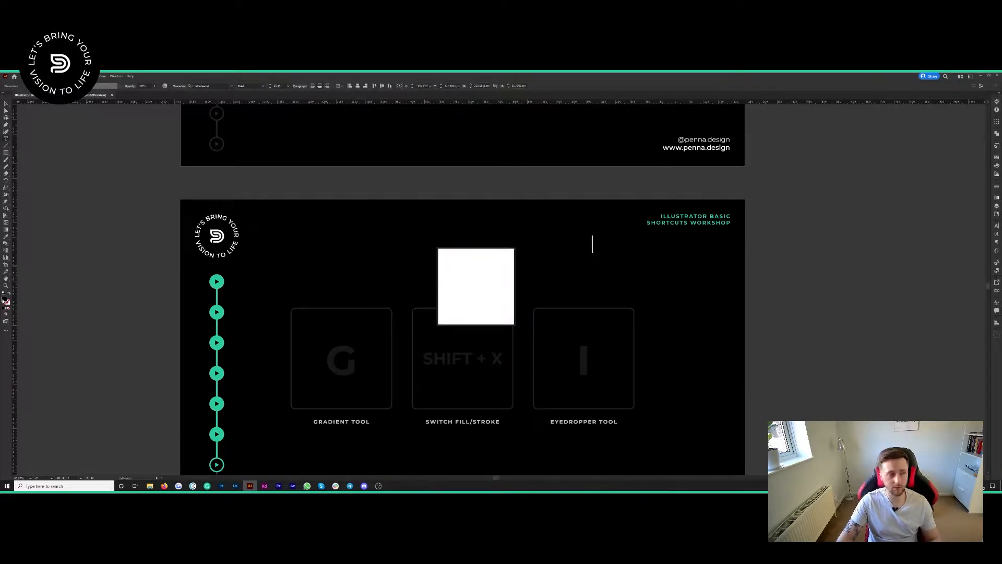
# Select the whole SADASD text and set its fill colour to white, ffffff.
pyautogui.doubleClick(5, 301)
pyautogui.write('ffffff')
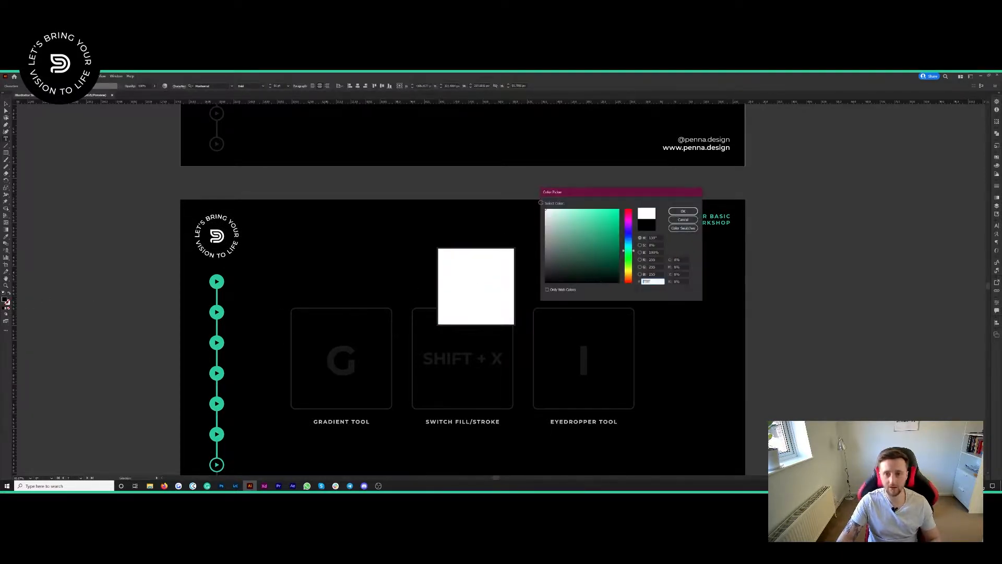
pyautogui.click(683, 212)
pyautogui.moveTo(590, 244); pyautogui.dragTo(484, 275)
pyautogui.doubleClick(5, 300)
pyautogui.write('fff')
pyautogui.click(683, 212)
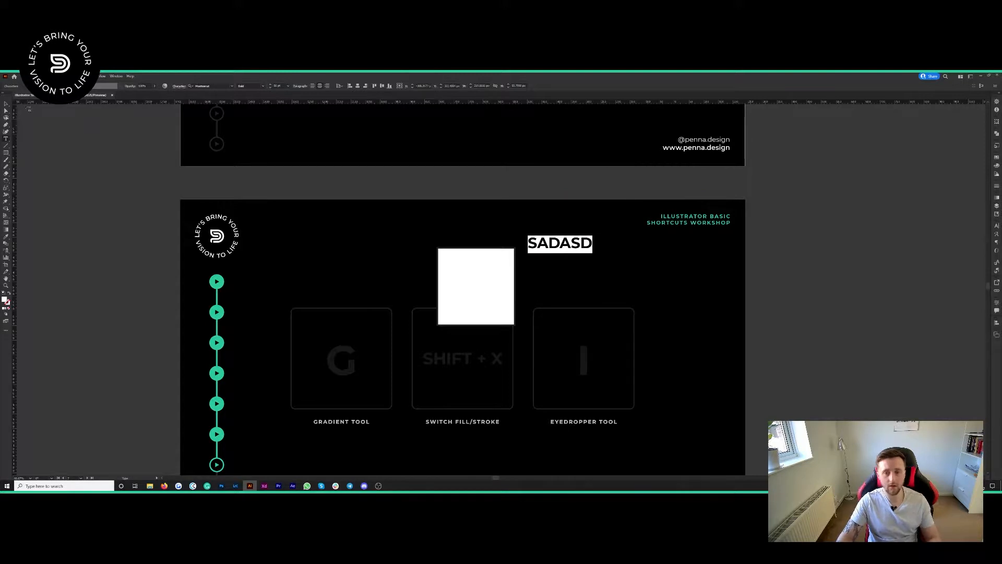
# Leave text editing with the SADASD wording intact and move the text slightly down and to the right.
pyautogui.write('V')
pyautogui.hotkey('ctrl', 'z')
pyautogui.click(6, 104)
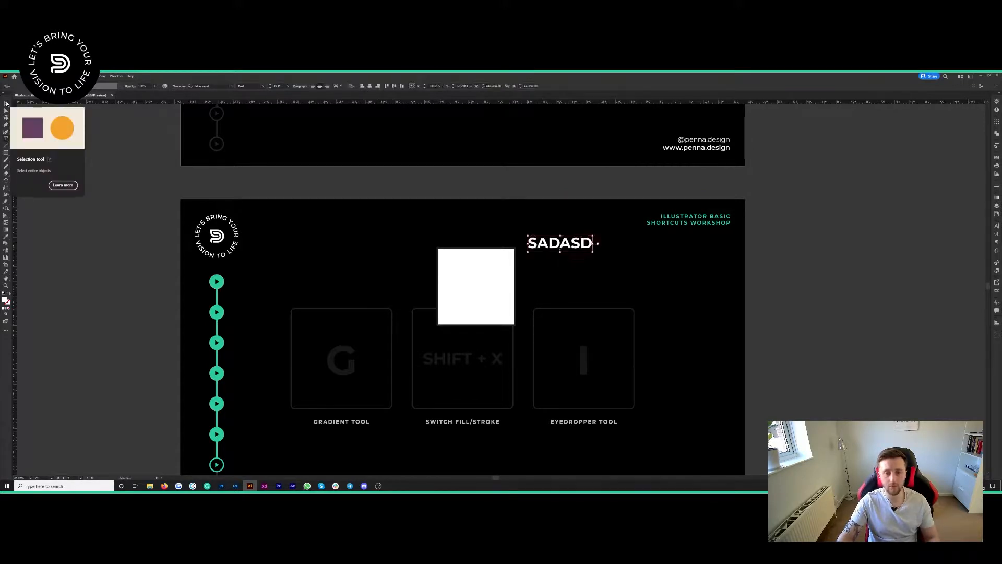
pyautogui.click(864, 262)
pyautogui.moveTo(564, 234); pyautogui.dragTo(579, 248)
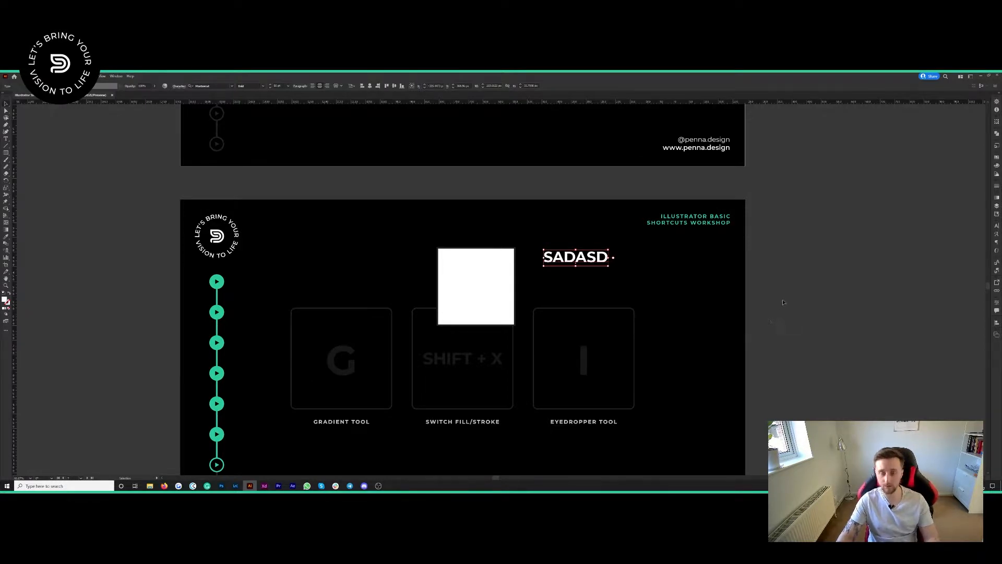
# Try sampling the Eyedropper Tool label onto the SADASD text with the Eyedropper, and undo it.
pyautogui.press('i')
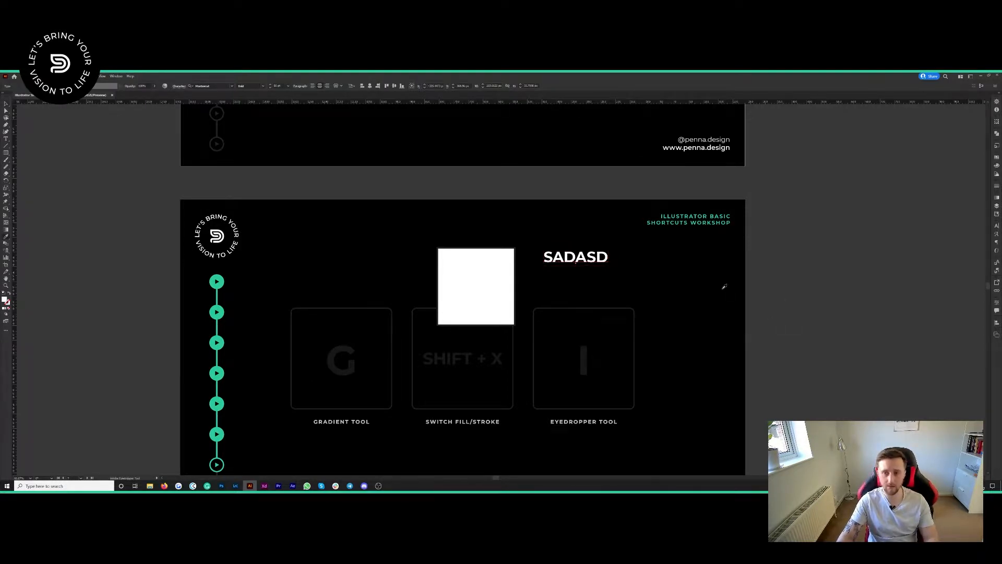
pyautogui.click(588, 421)
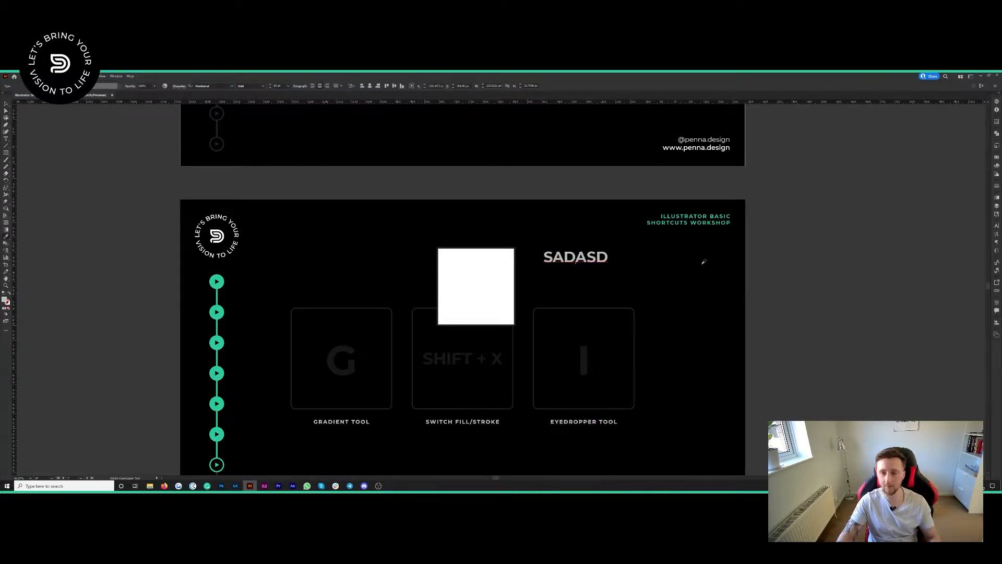
pyautogui.hotkey('ctrl', 'z')
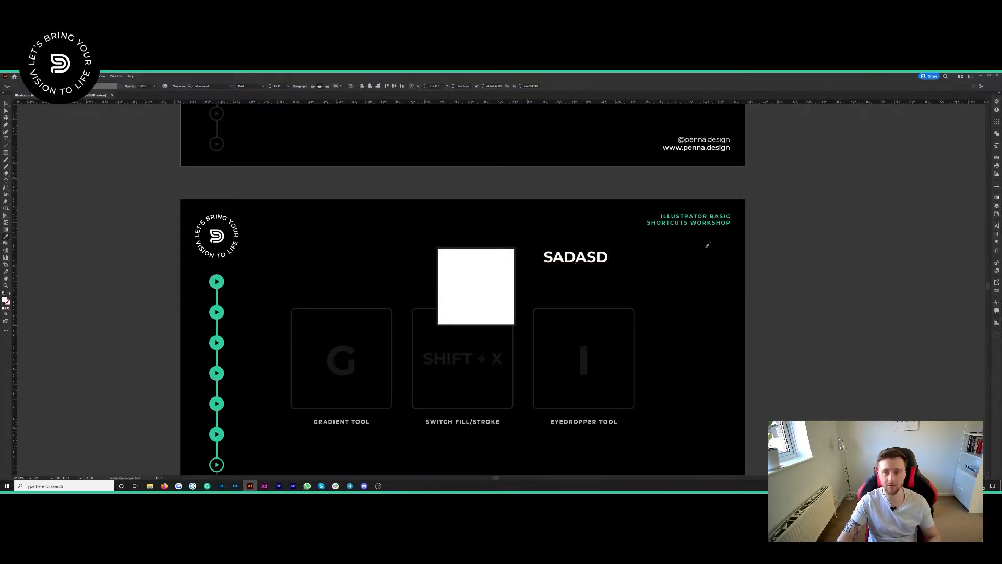
pyautogui.scroll(-2, 707, 254)
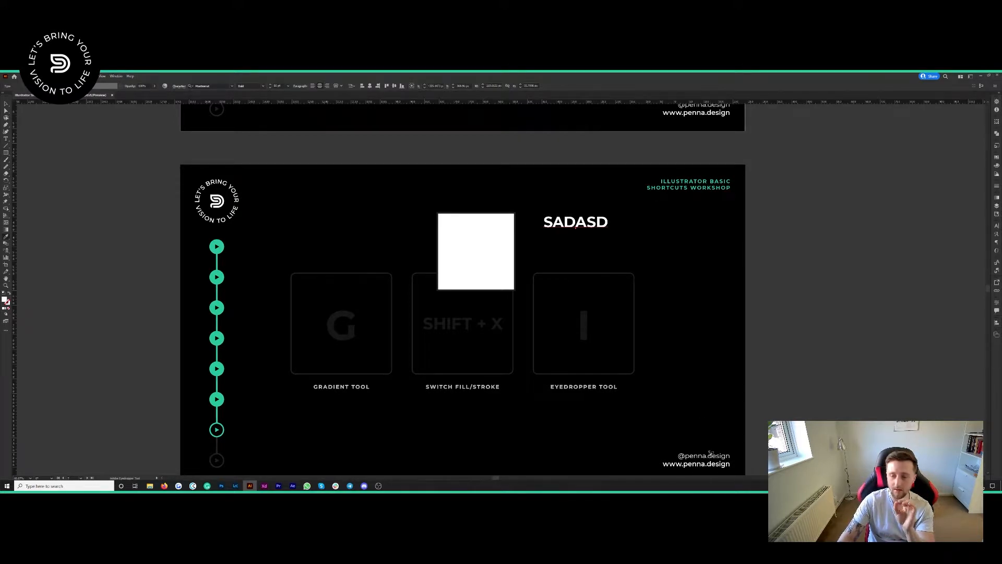
pyautogui.click(711, 453)
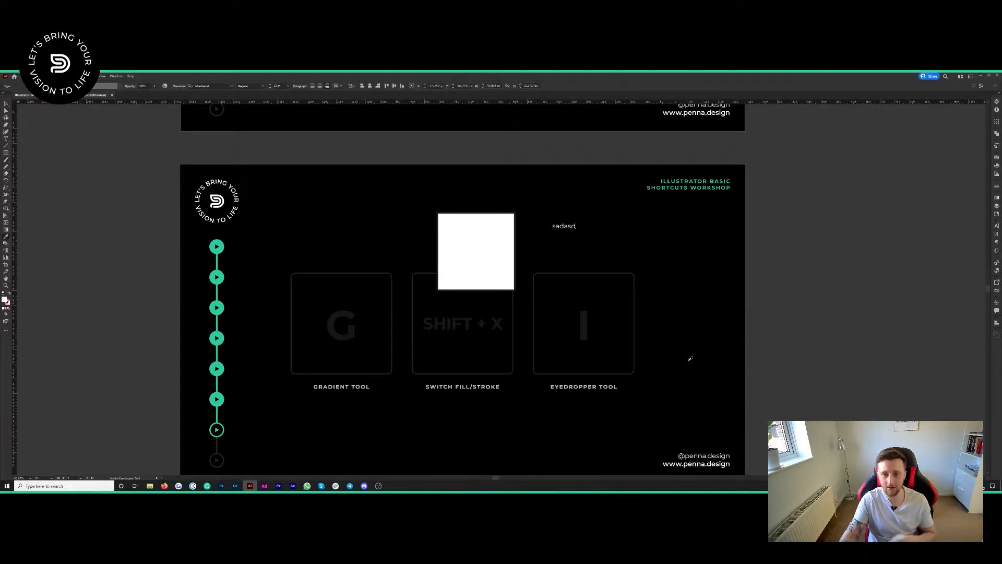
pyautogui.hotkey('ctrl', 'z')
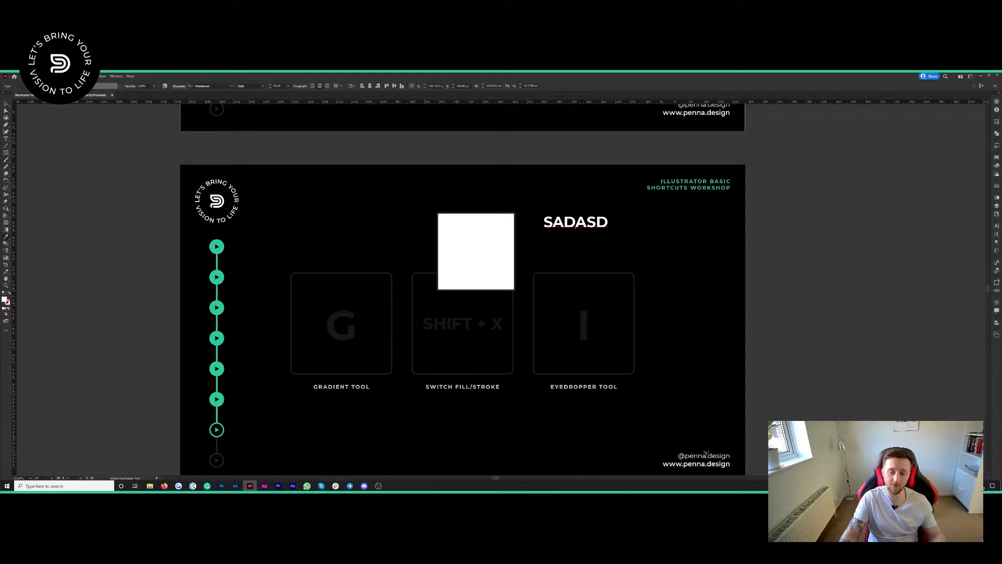
pyautogui.click(706, 452)
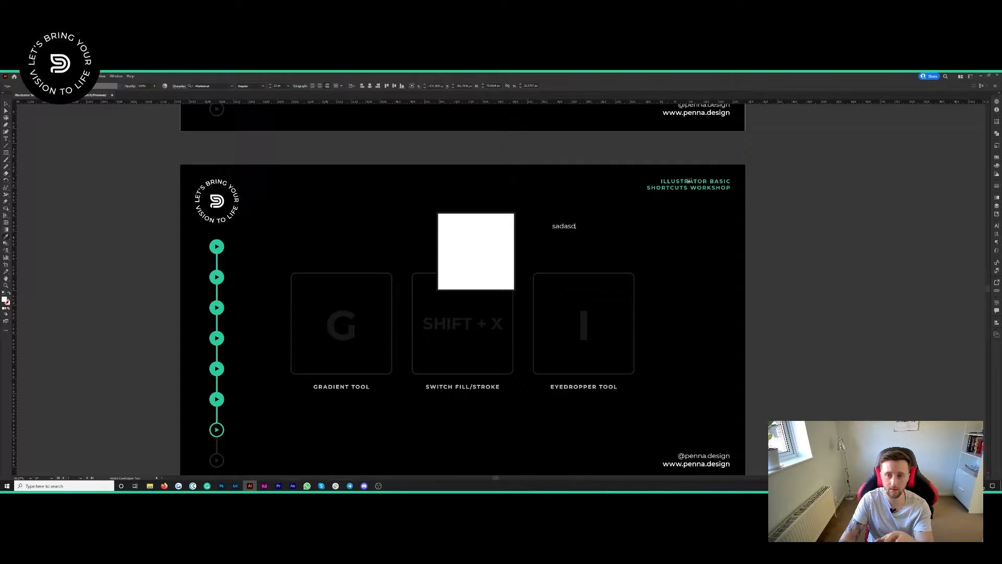
# Apply the green colour of the topmost timeline circle to the sadasd text with the Eyedropper.
pyautogui.click(221, 240)
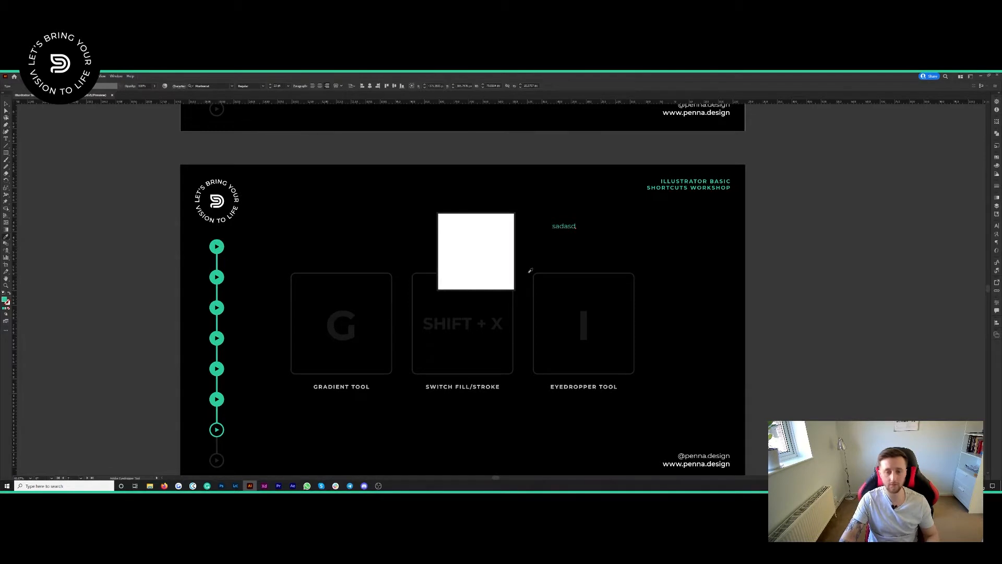
pyautogui.press('v')
# Delete the sadasd text and the white square from the Eyedropper artboard.
pyautogui.scroll(1, 564, 261)
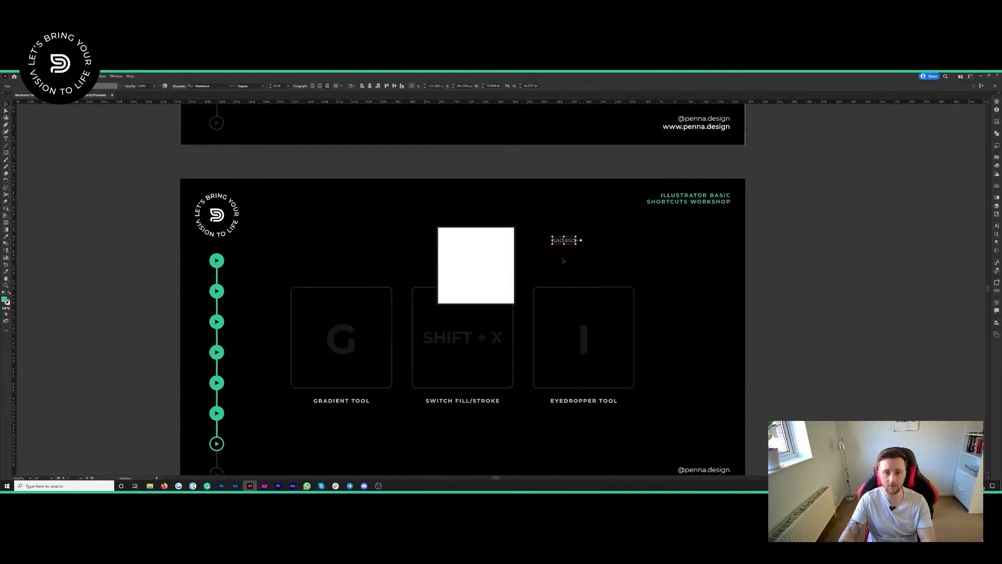
pyautogui.keyDown('shift'); pyautogui.click(469, 254); pyautogui.keyUp('shift')
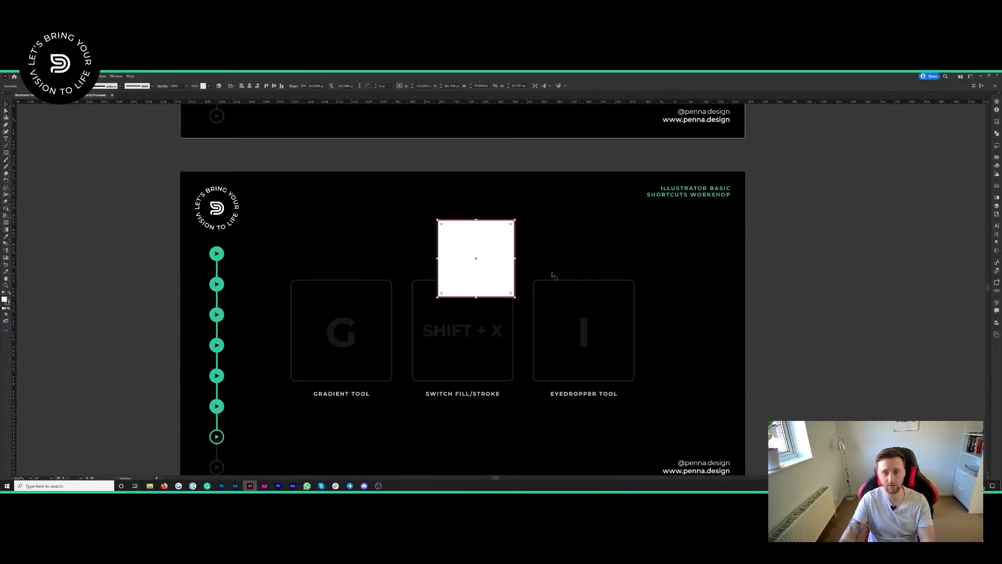
pyautogui.press('Delete')
pyautogui.scroll(-2, 763, 307)
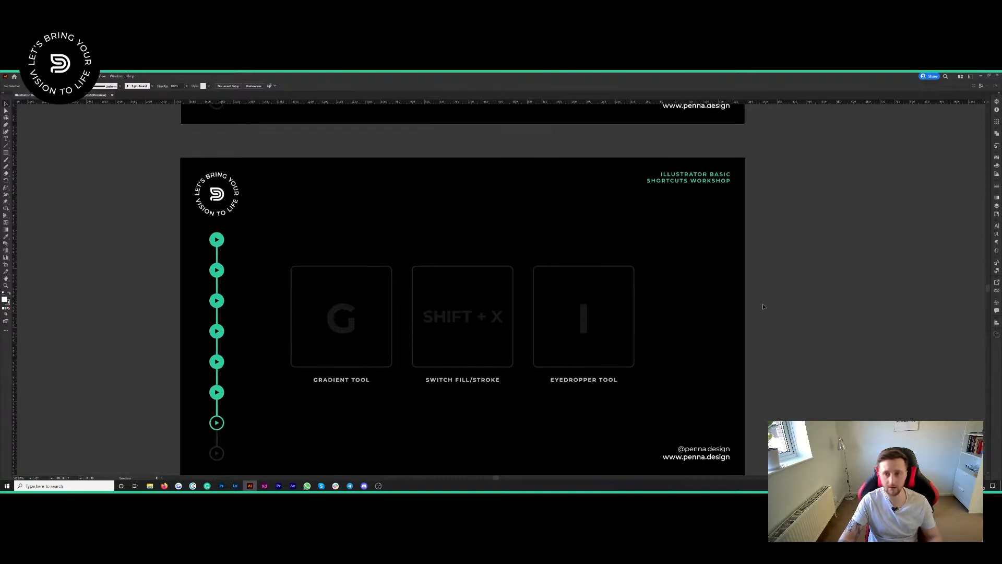
# Open Save for Web for the last workshop artboard, go through its file format choices, and close it without saving.
pyautogui.scroll(-10, 763, 307)
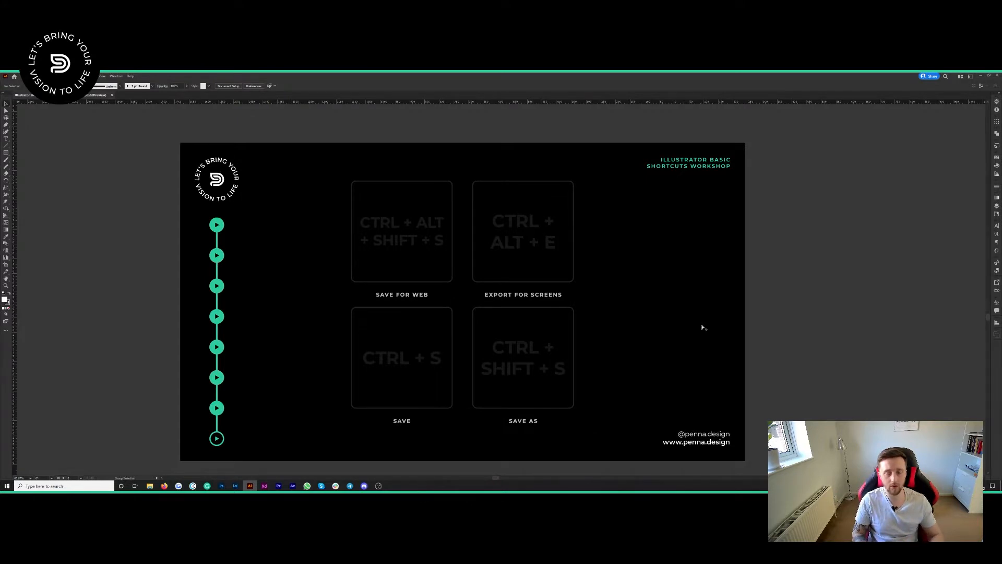
pyautogui.hotkey('ctrl', 'alt', 'shift', 's')
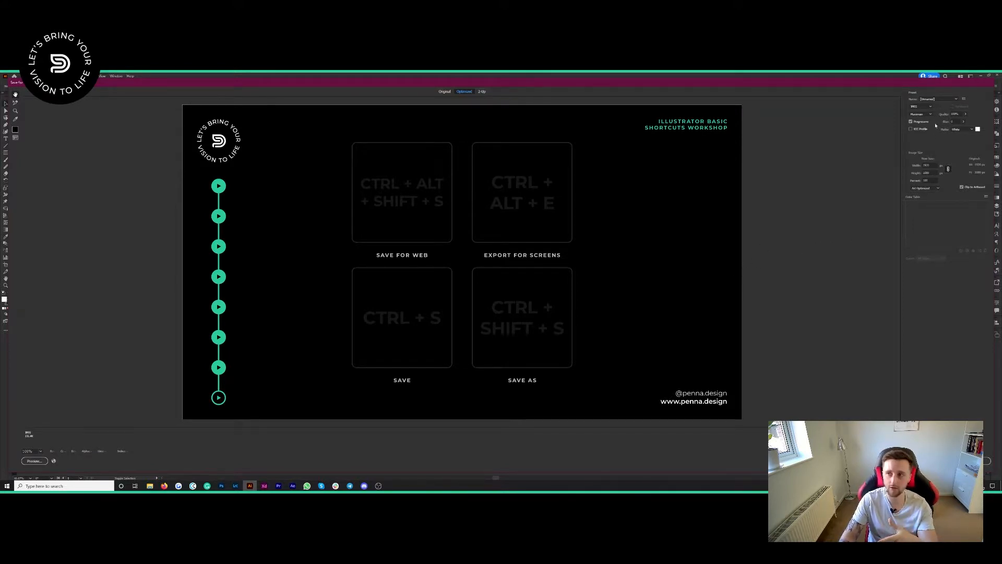
pyautogui.click(931, 107)
pyautogui.click(922, 119)
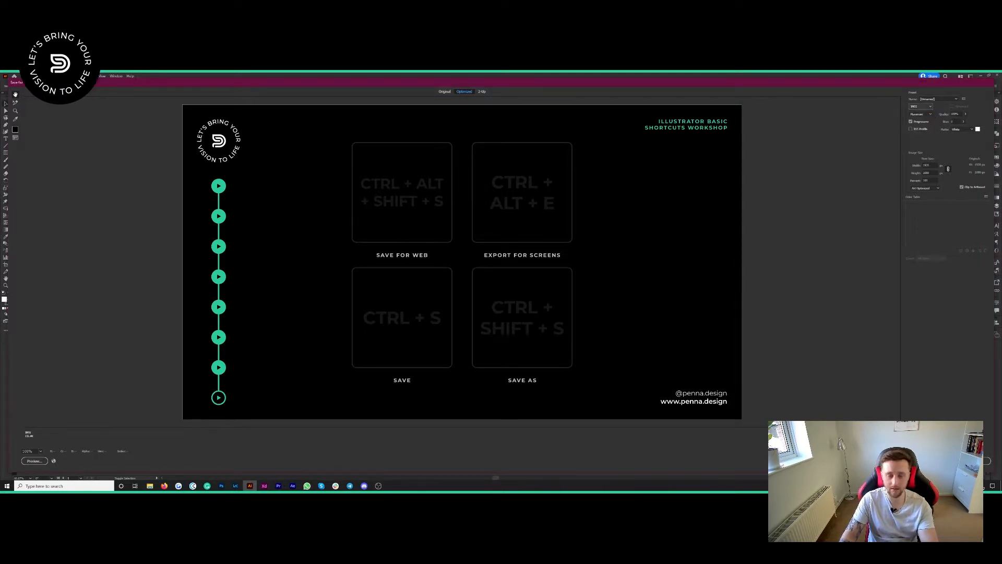
pyautogui.click(946, 461)
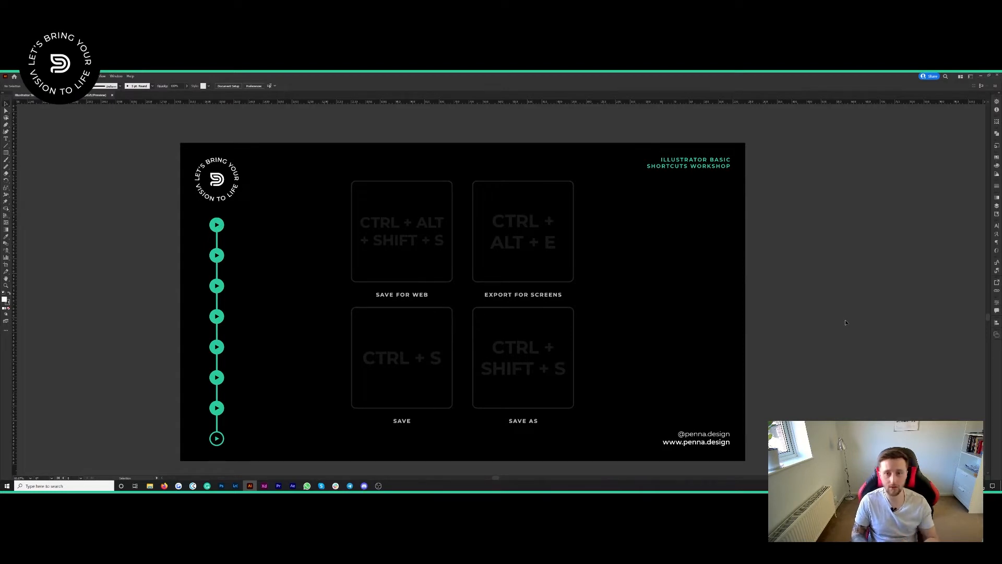
# Open Export for Screens, mark artboards 1, 2, 3, 7 and 8 for export, and cancel without exporting.
pyautogui.hotkey('ctrl', 'alt', 'e')
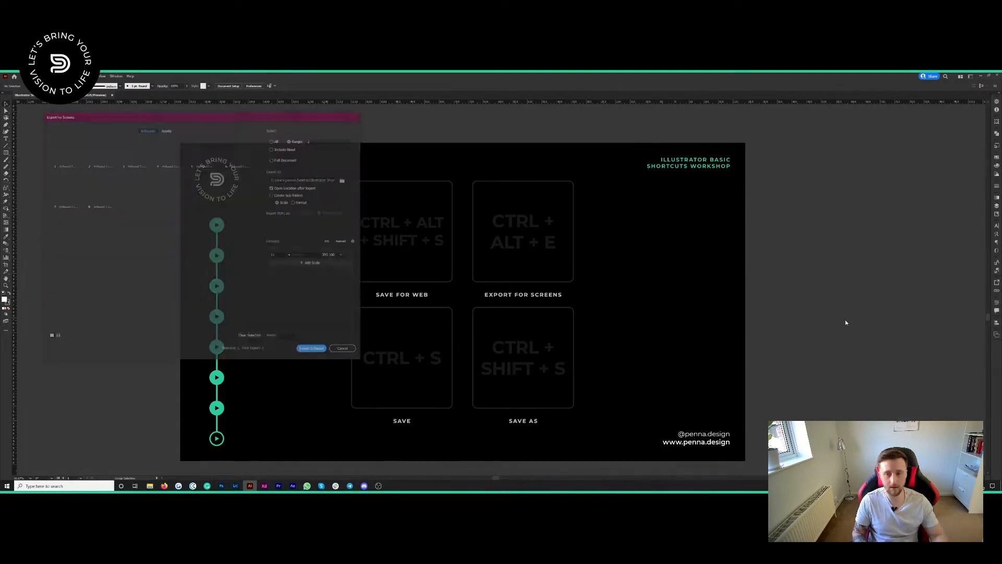
pyautogui.moveTo(171, 112); pyautogui.dragTo(353, 167)
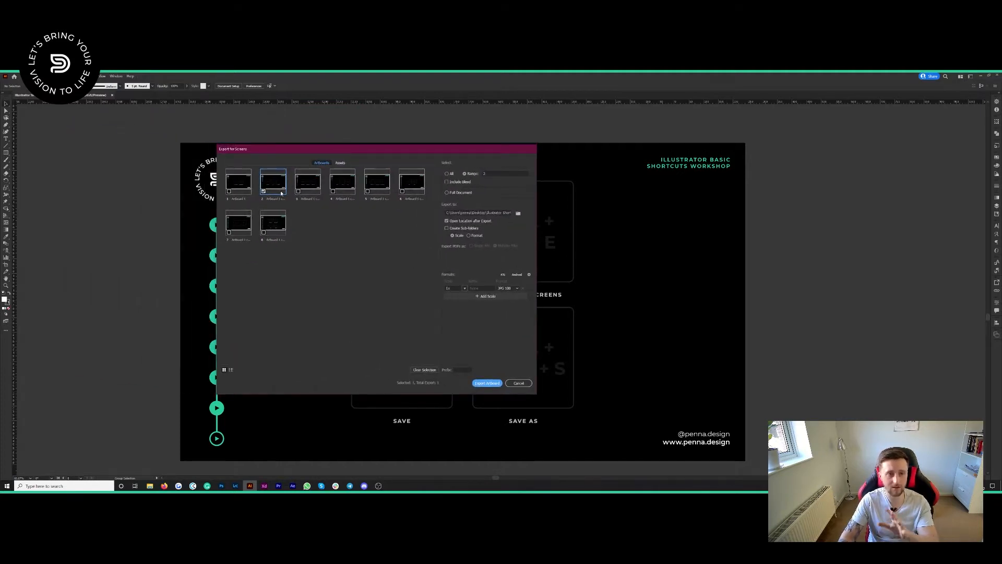
pyautogui.click(266, 192)
pyautogui.click(229, 192)
pyautogui.click(230, 232)
pyautogui.click(264, 233)
pyautogui.click(264, 191)
pyautogui.click(305, 194)
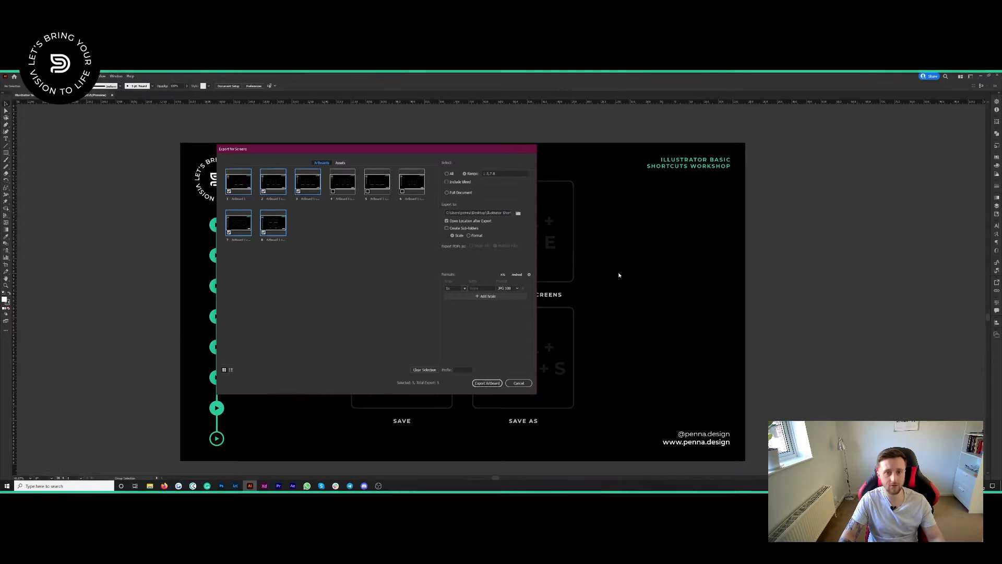
pyautogui.press('Escape')
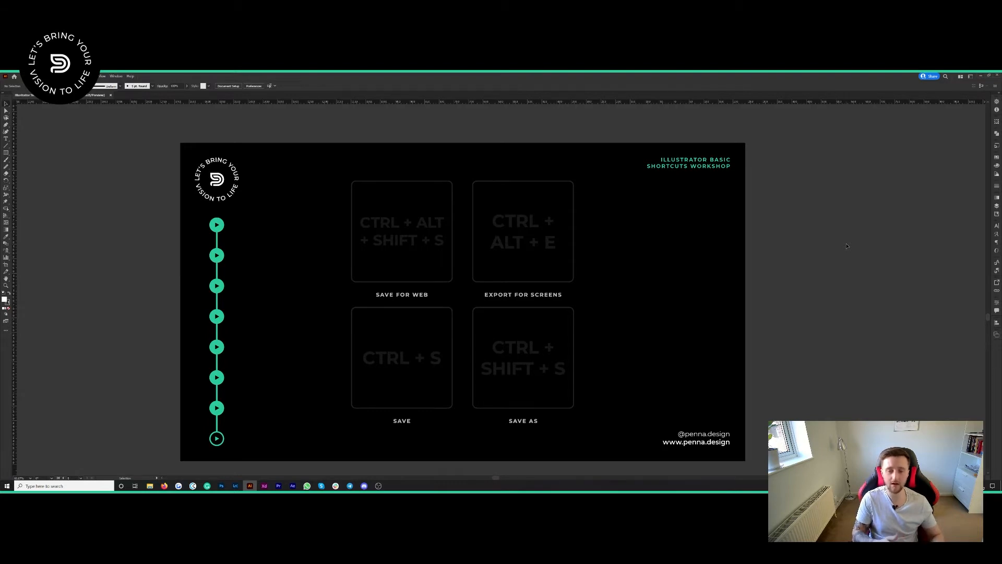
# Start Save As for the document, enter fdsfsdf as the file name, and cancel without saving.
pyautogui.hotkey('ctrl', 'shift', 's')
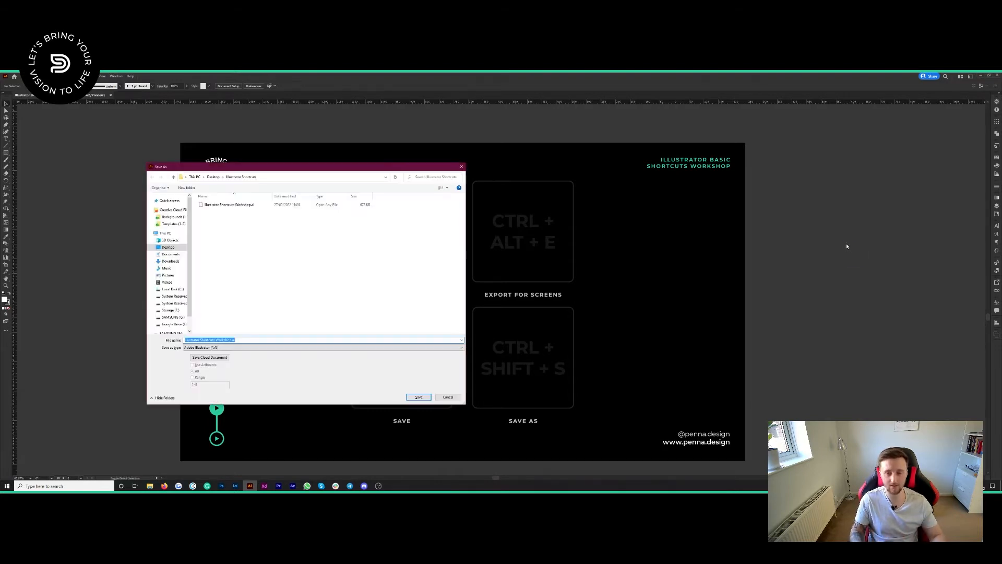
pyautogui.write('fdsfsdf')
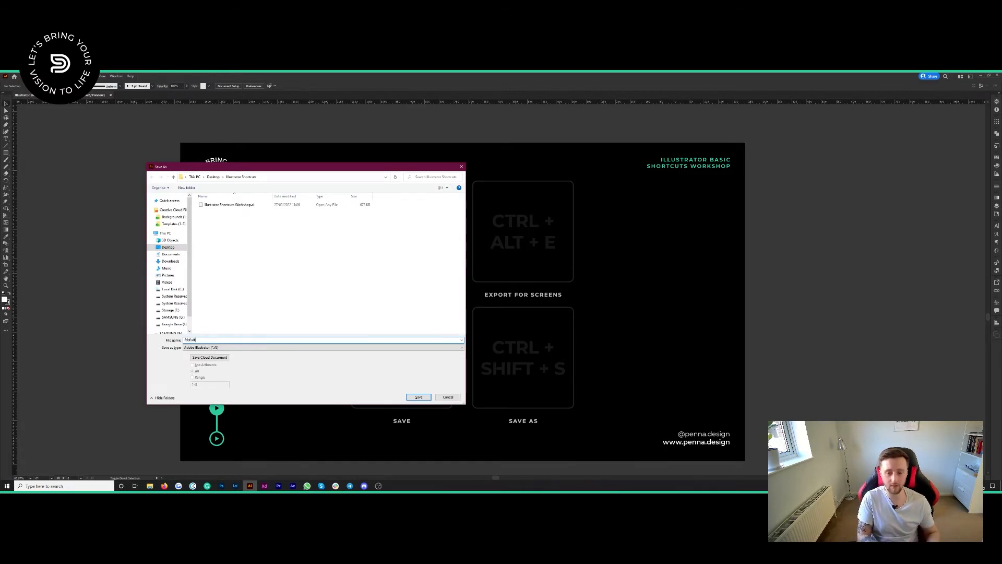
pyautogui.press('Escape')
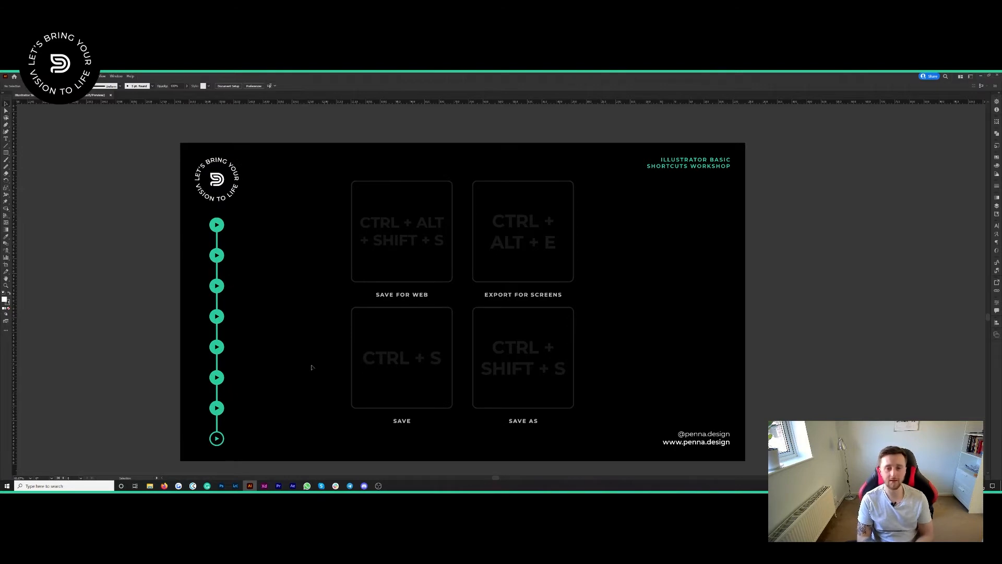